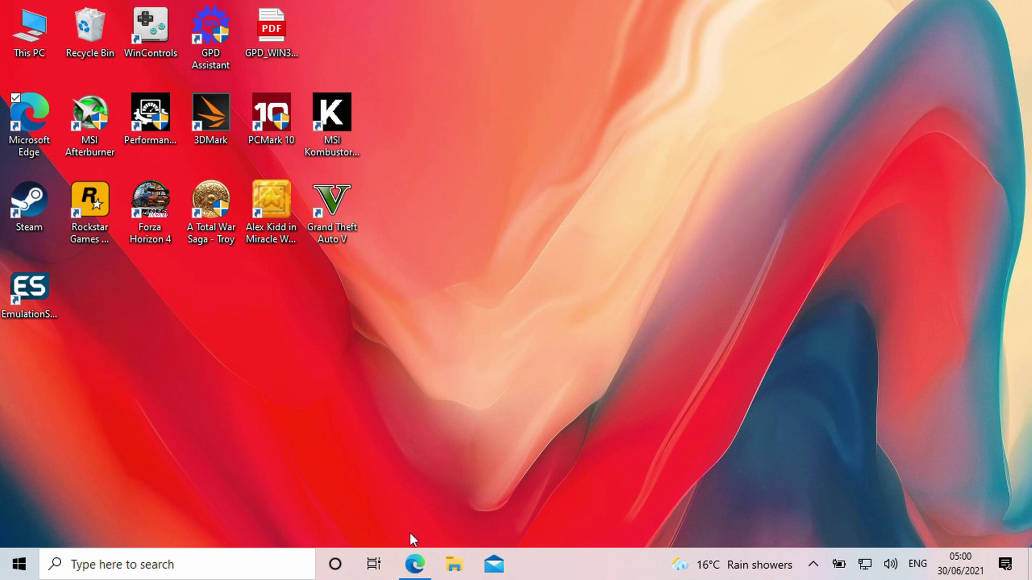
left_click(414, 573)
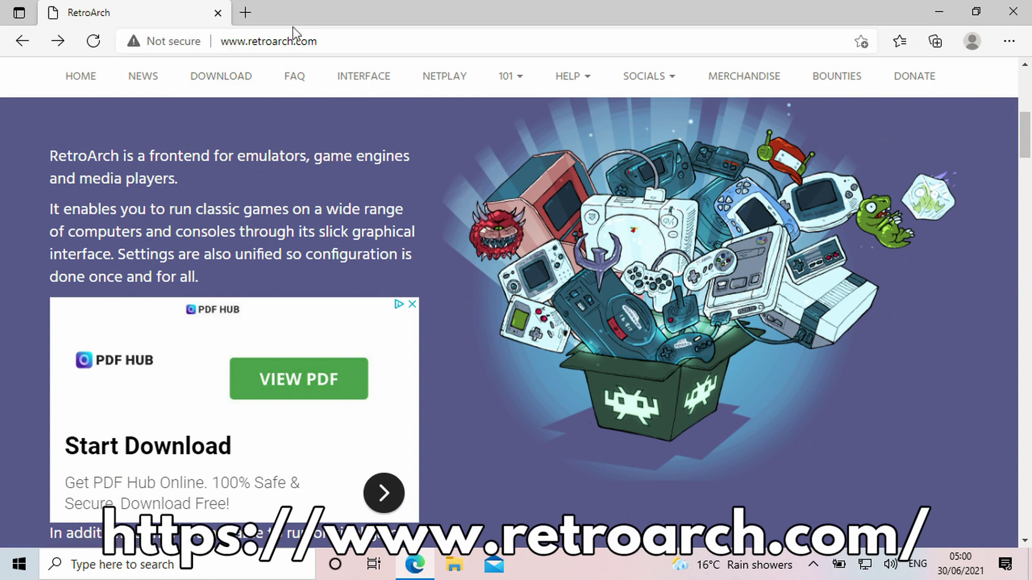
scroll(441, 256, "up", 2)
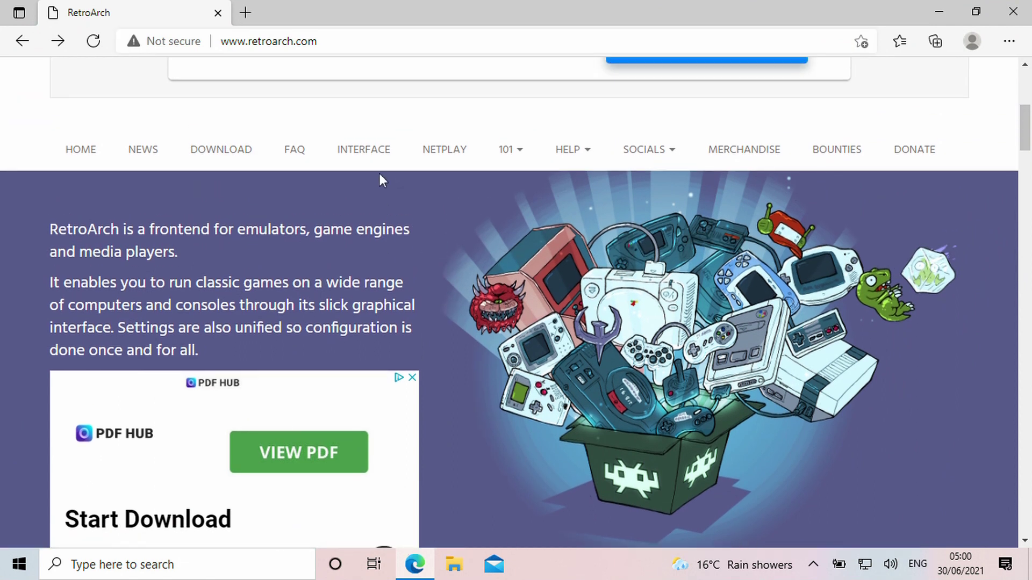
left_click(235, 161)
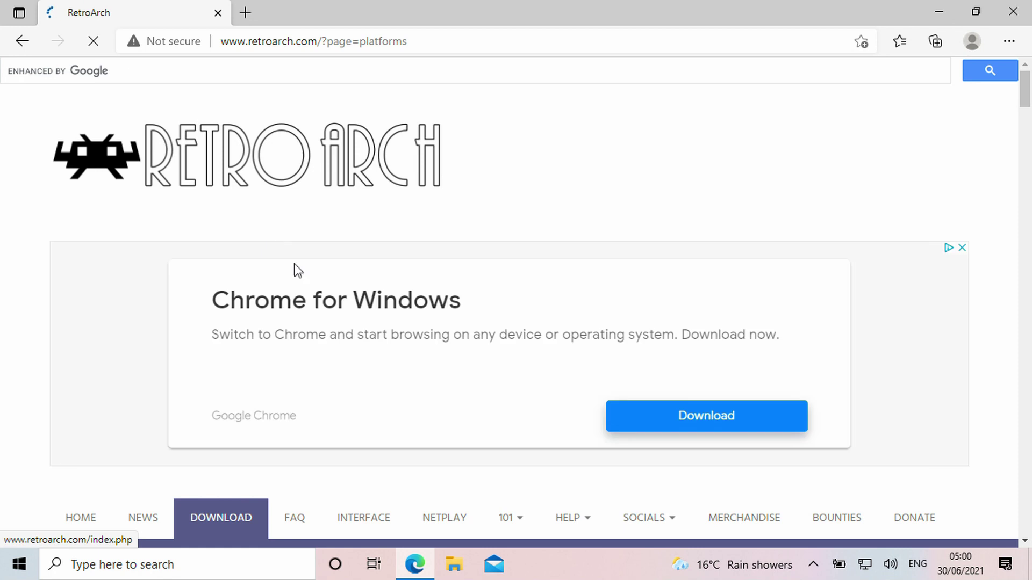
scroll(308, 279, "down", 7)
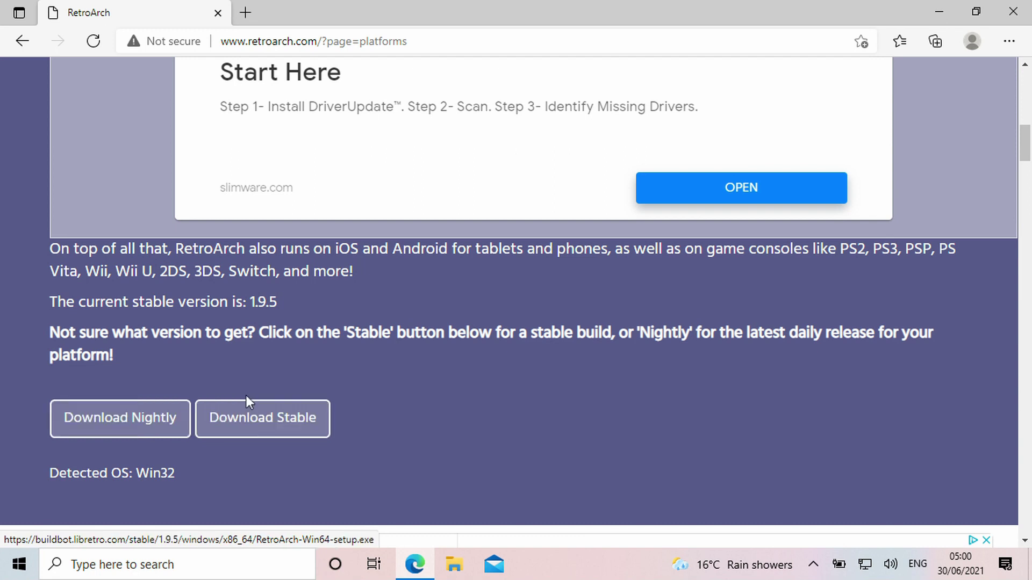
left_click(272, 425)
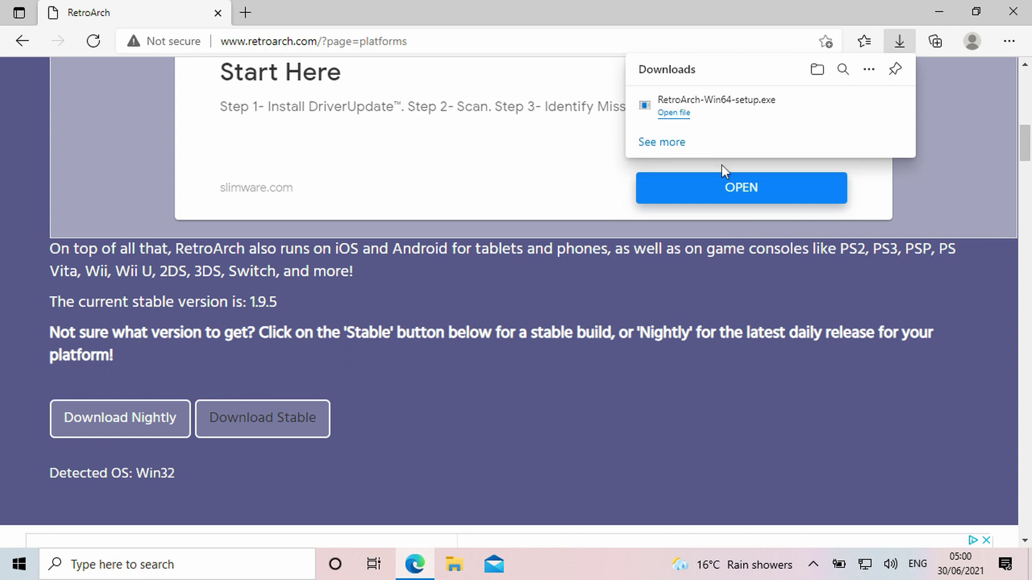
Run the downloaded RetroArch-Win64-setup.exe, allow it to make changes, and accept the licence agreement.
left_click(682, 114)
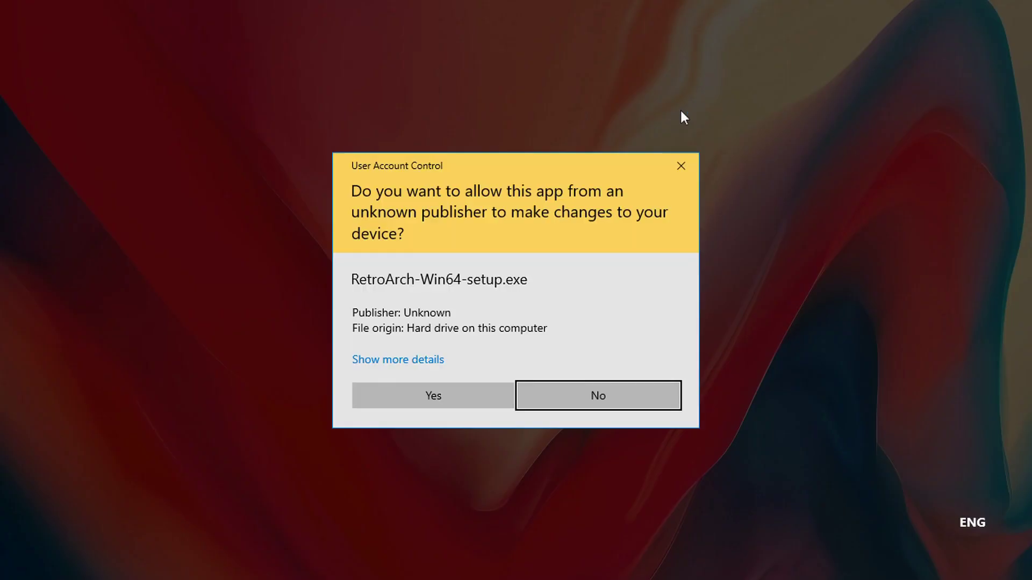
left_click(441, 399)
left_click(600, 414)
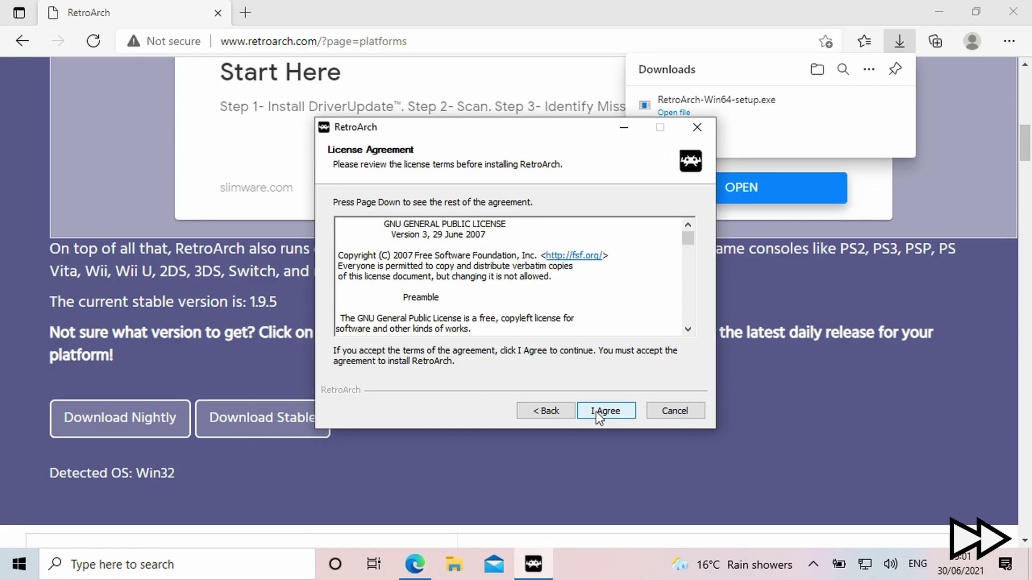
left_click(600, 411)
left_click(607, 413)
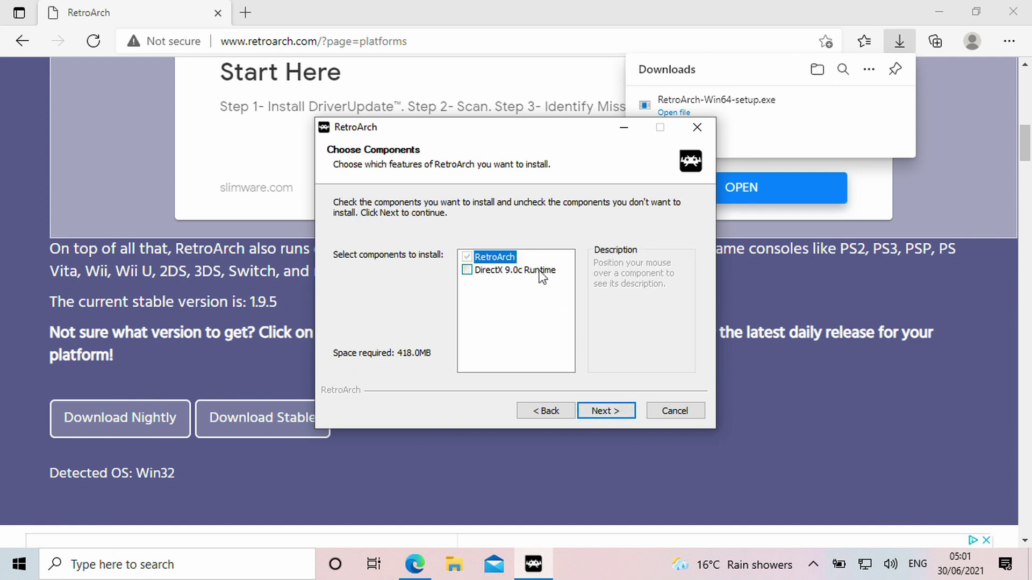
Include the DirectX 9.0c Runtime component and start the RetroArch installation.
left_click(542, 274)
left_click(605, 416)
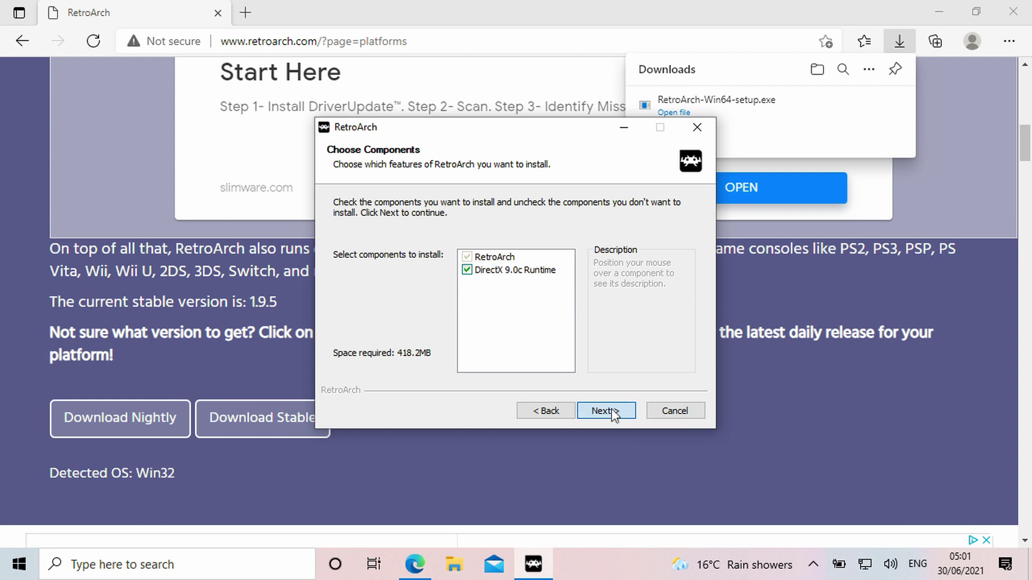
left_click(611, 410)
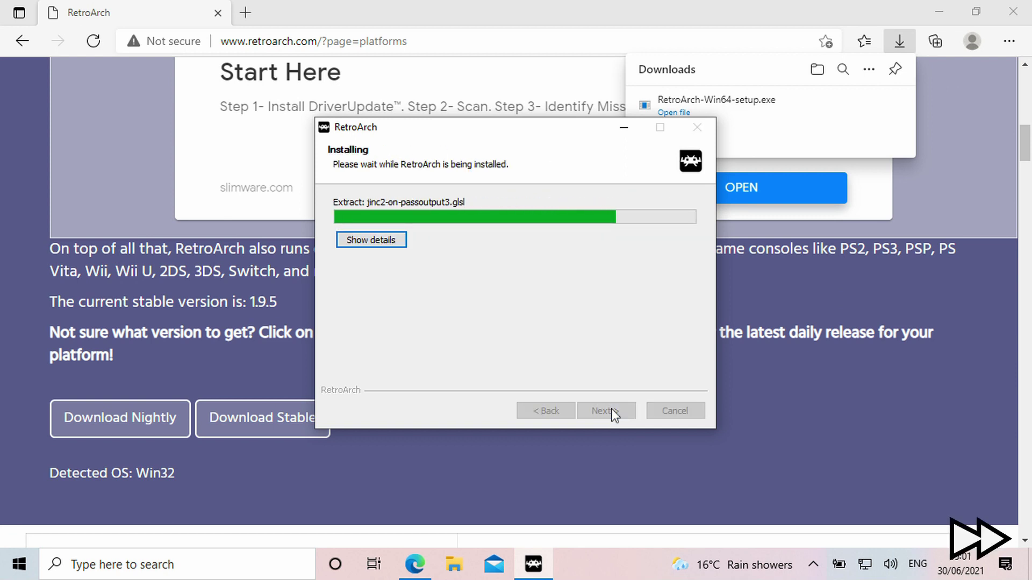
Accept the DirectX agreement, install its runtime components, and finish the RetroArch setup wizard.
left_click(273, 360)
left_click(422, 416)
left_click(428, 418)
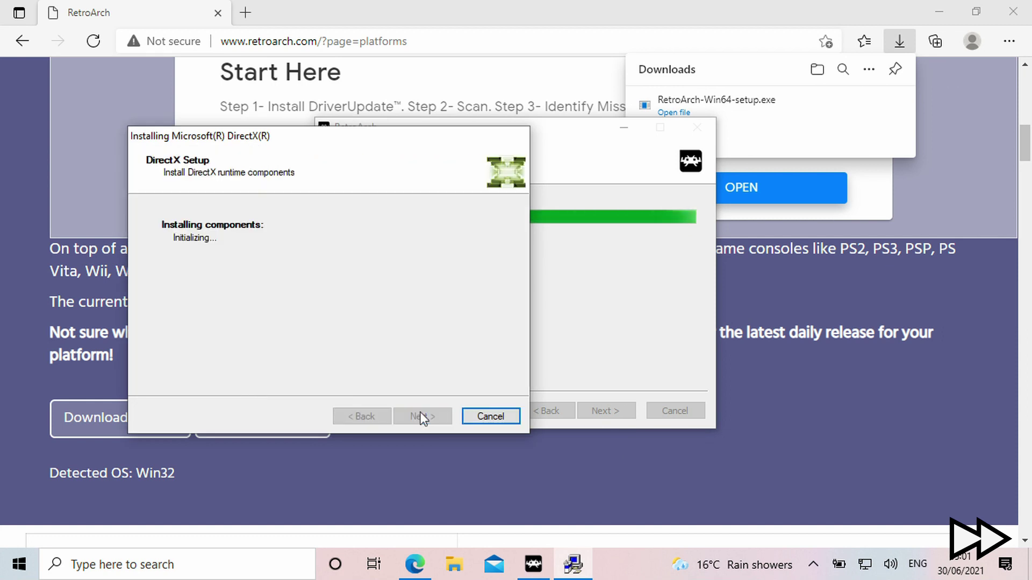
left_click(433, 421)
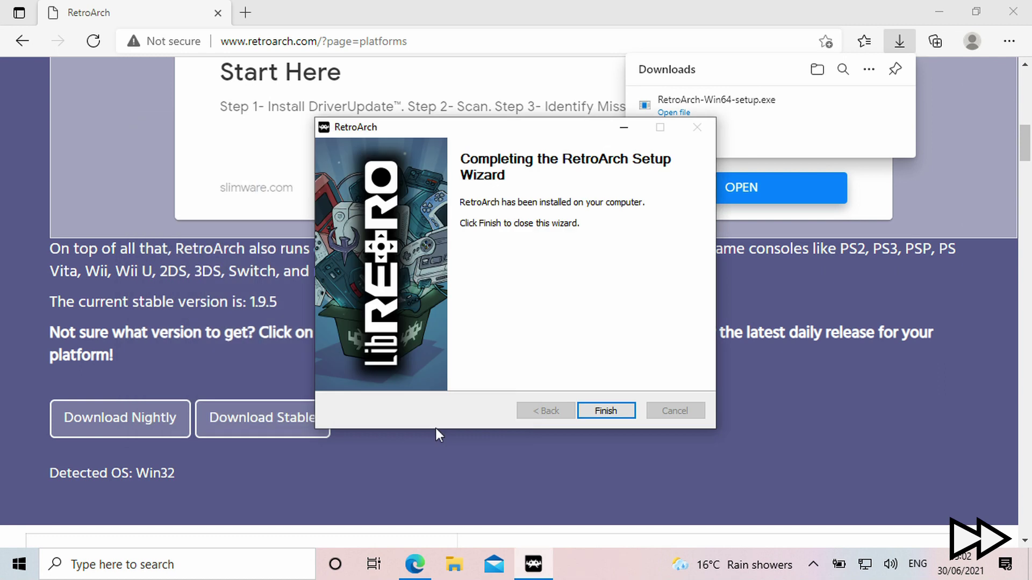
left_click(604, 408)
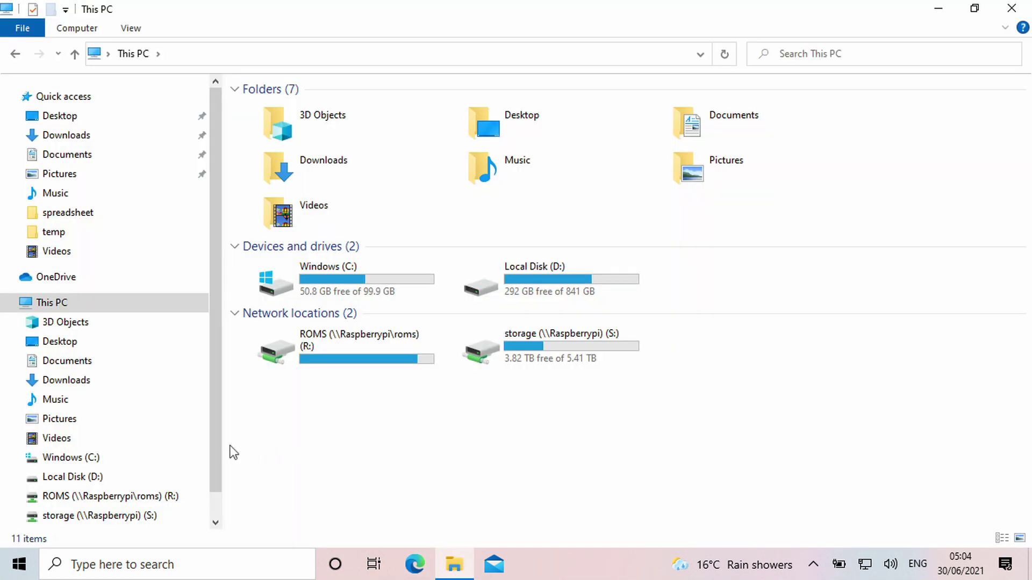
Create a new folder named ROMS at the root of Local Disk (D:).
left_click(38, 481)
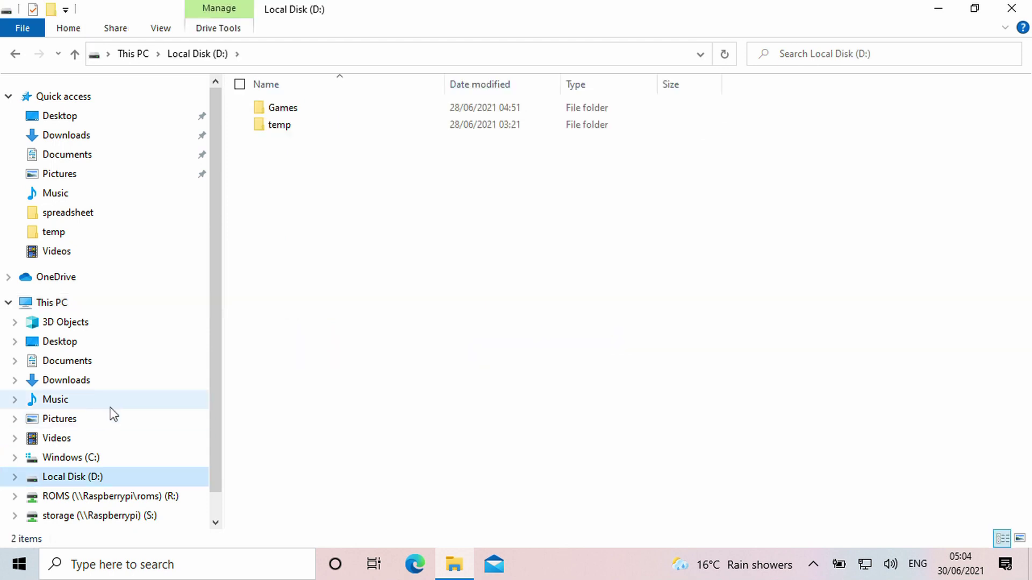
right_click(268, 278)
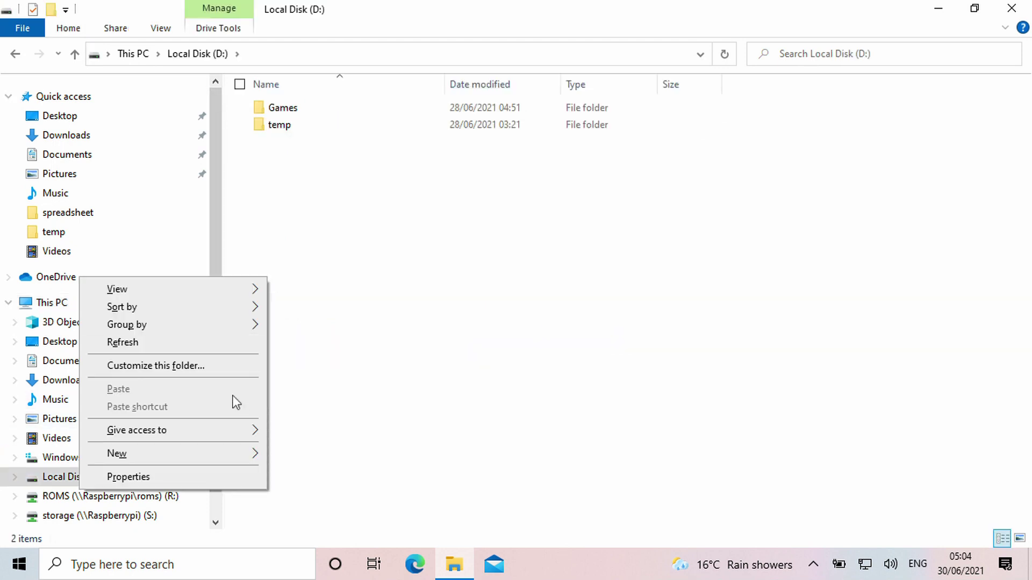
mouse_move(253, 454)
left_click(286, 456)
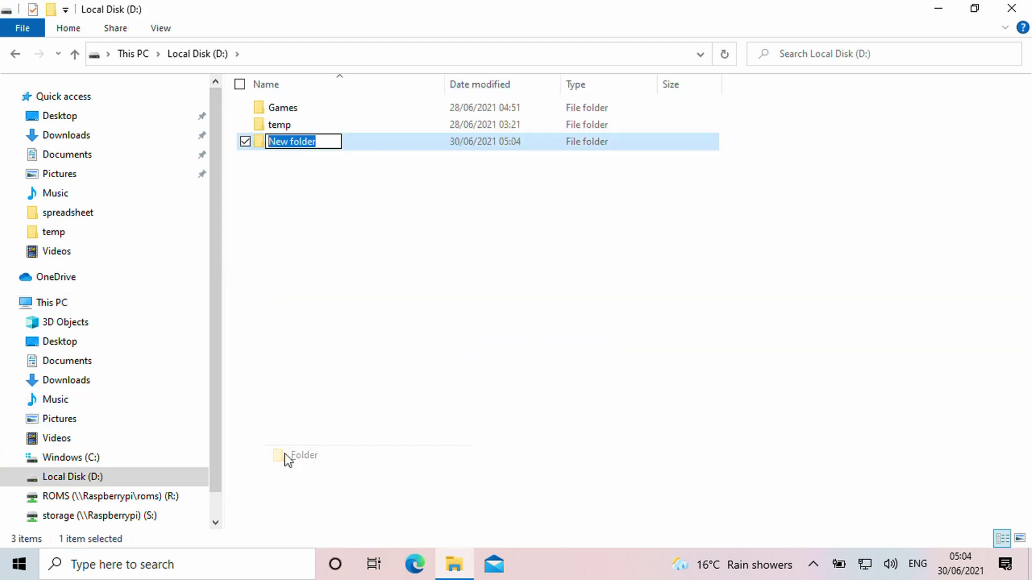
type("ROMS")
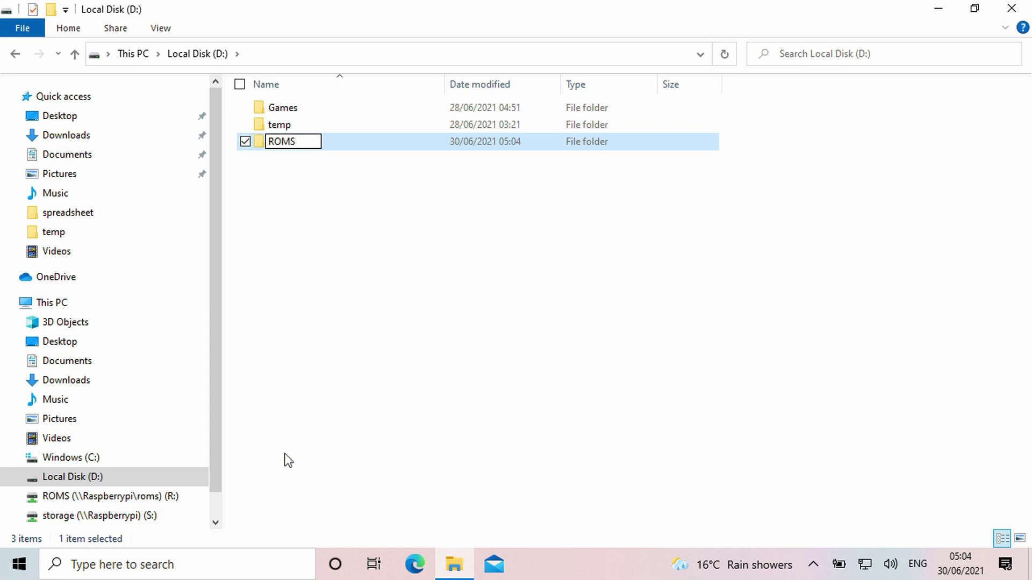
key("Return")
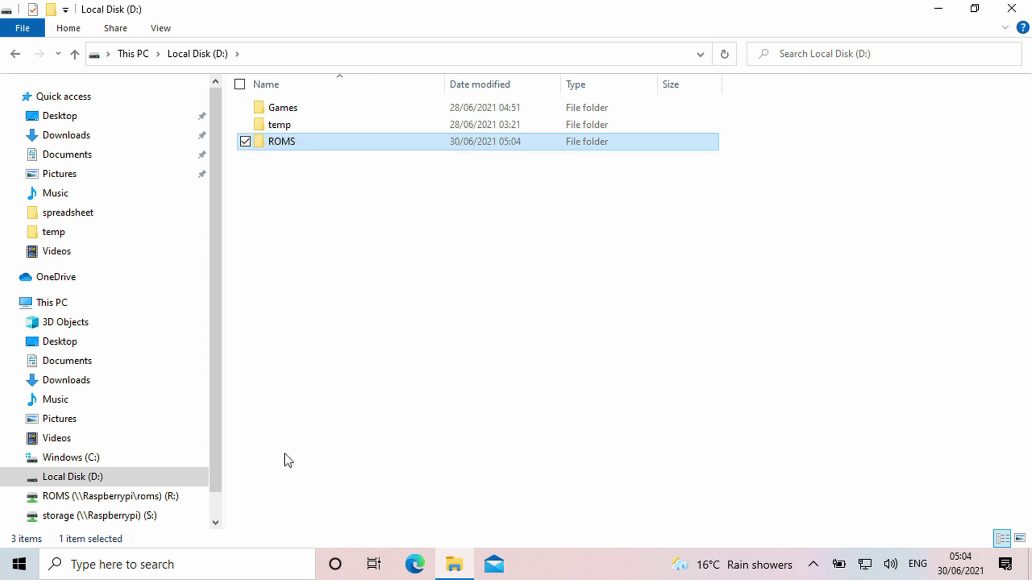
Open the ROMS folder and create a subfolder named GENESIS inside it.
key("Return")
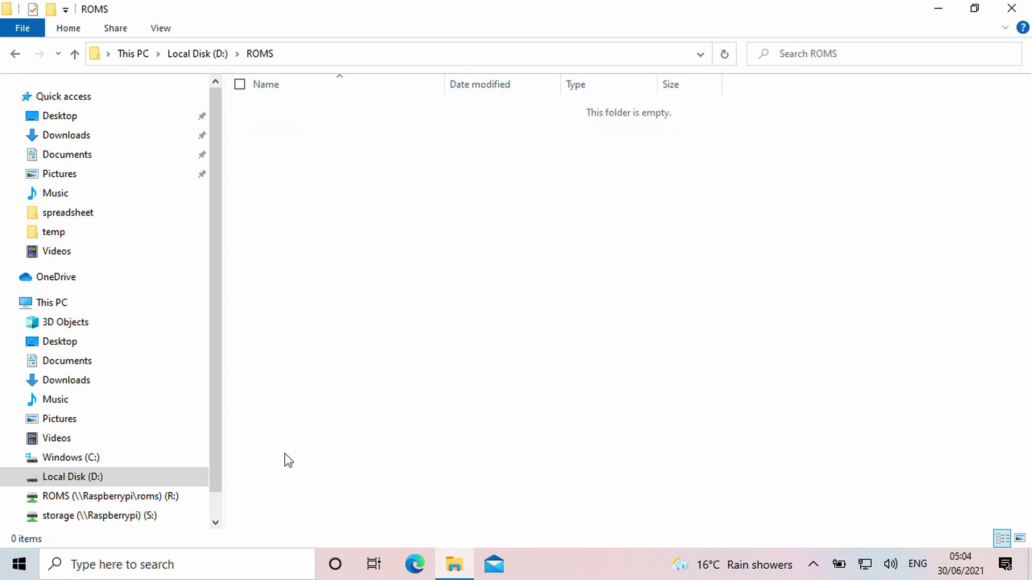
right_click(297, 403)
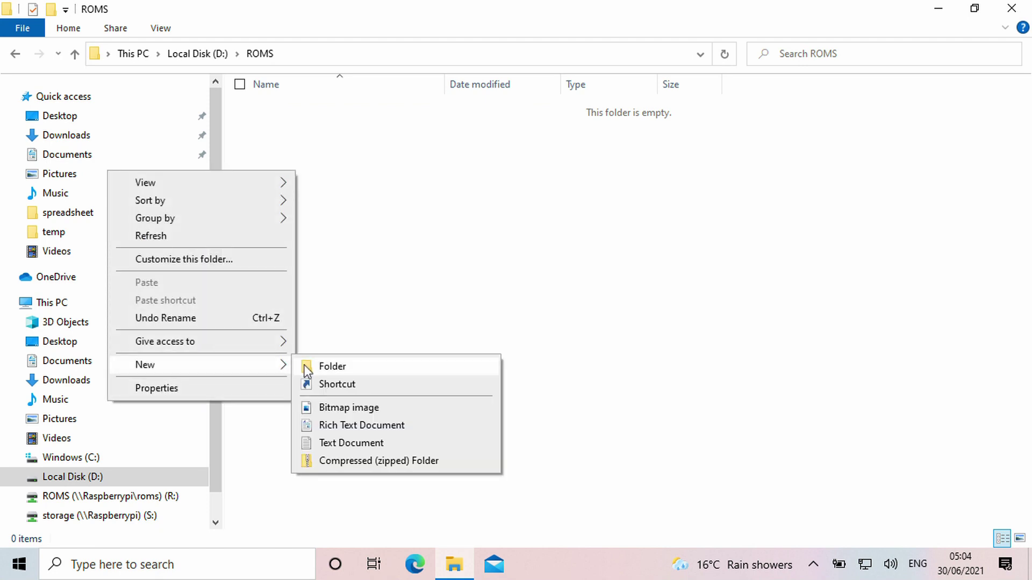
left_click(305, 367)
type("GENESIS")
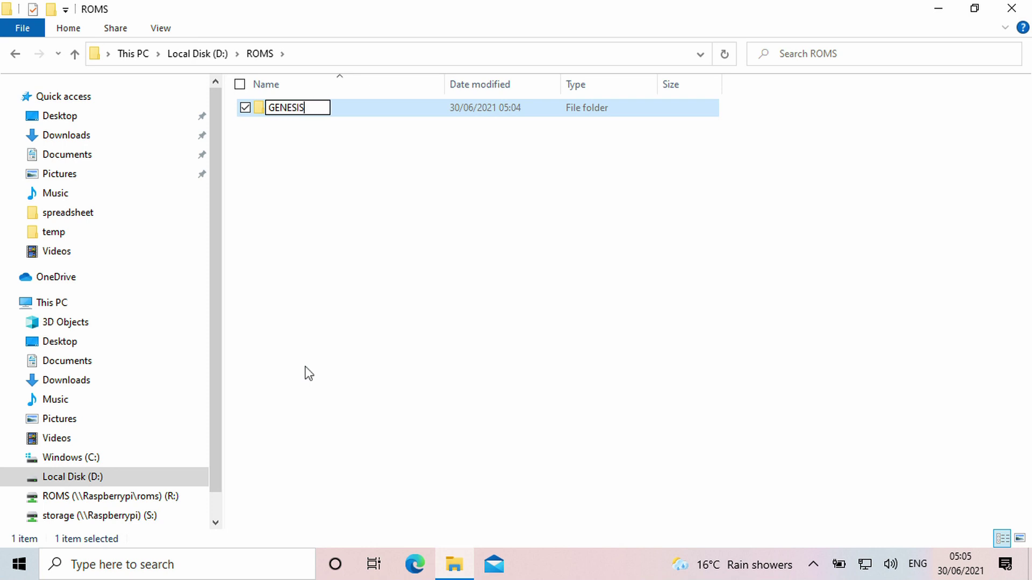
key("Return")
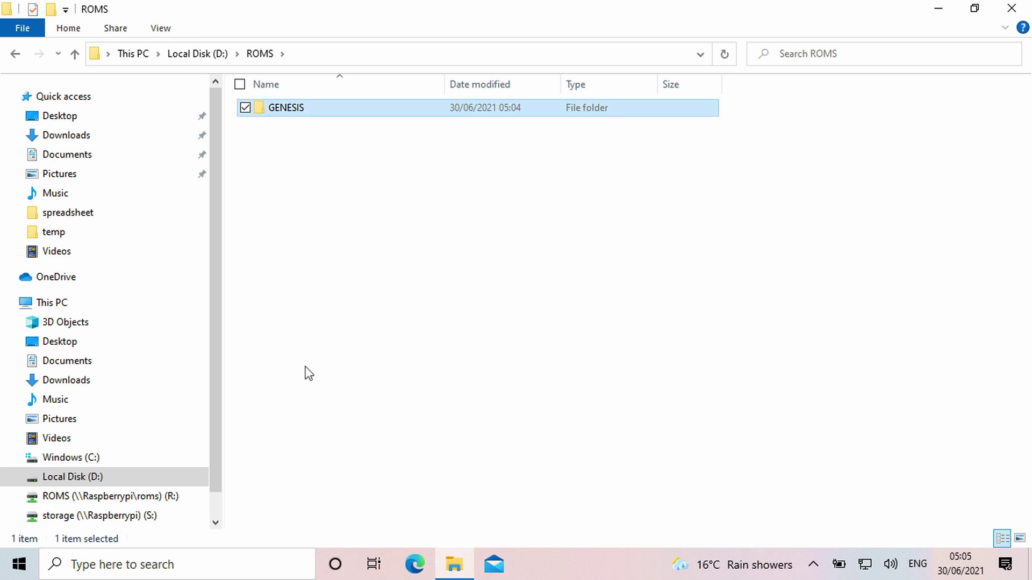
Open the GENESIS folder and paste the copied files into it.
double_click(296, 110)
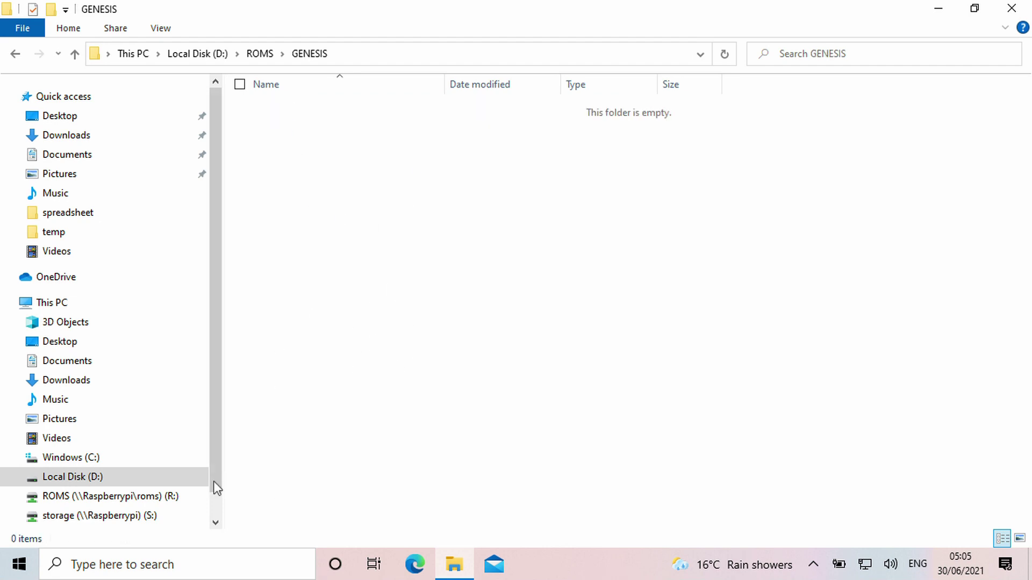
right_click(288, 178)
left_click(237, 290)
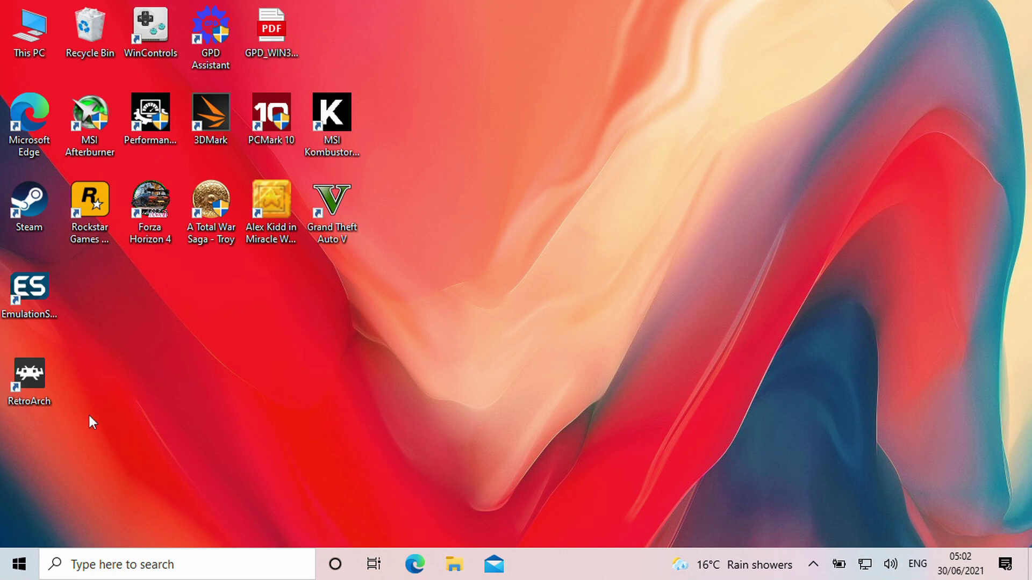
Launch RetroArch from the desktop and turn on Start in Fullscreen Mode in its video settings.
double_click(43, 373)
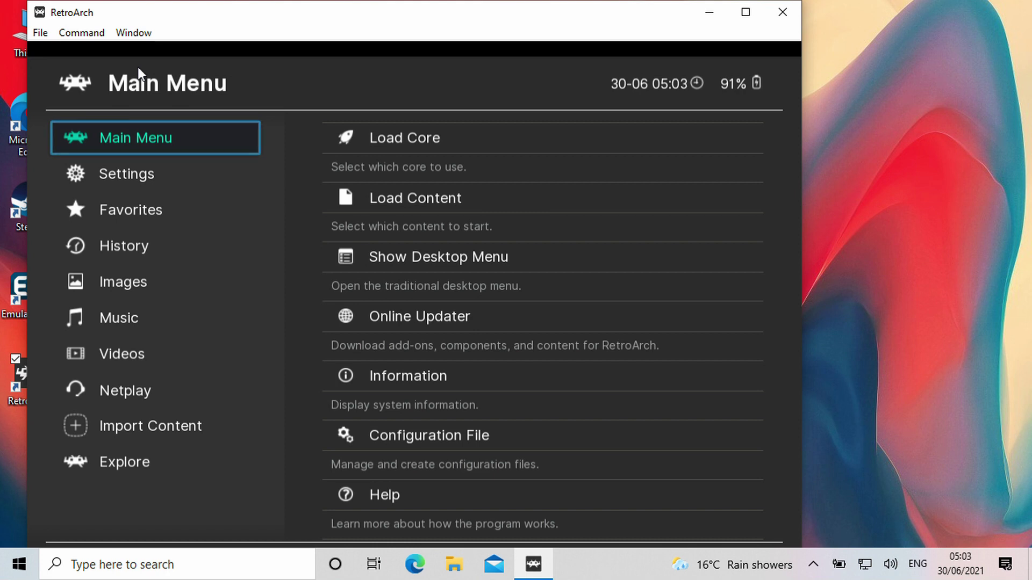
key("Down")
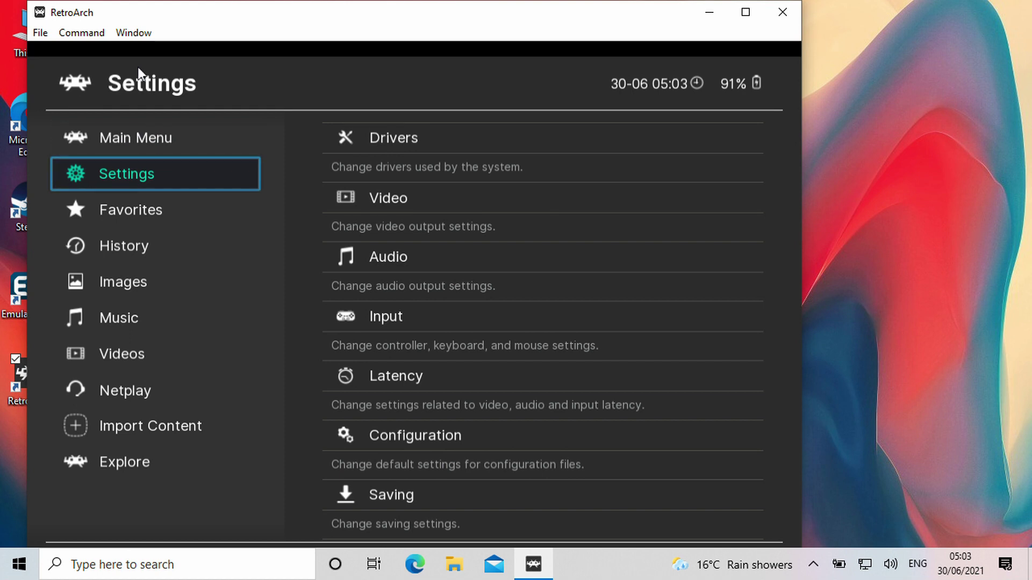
key("Right")
key("Down")
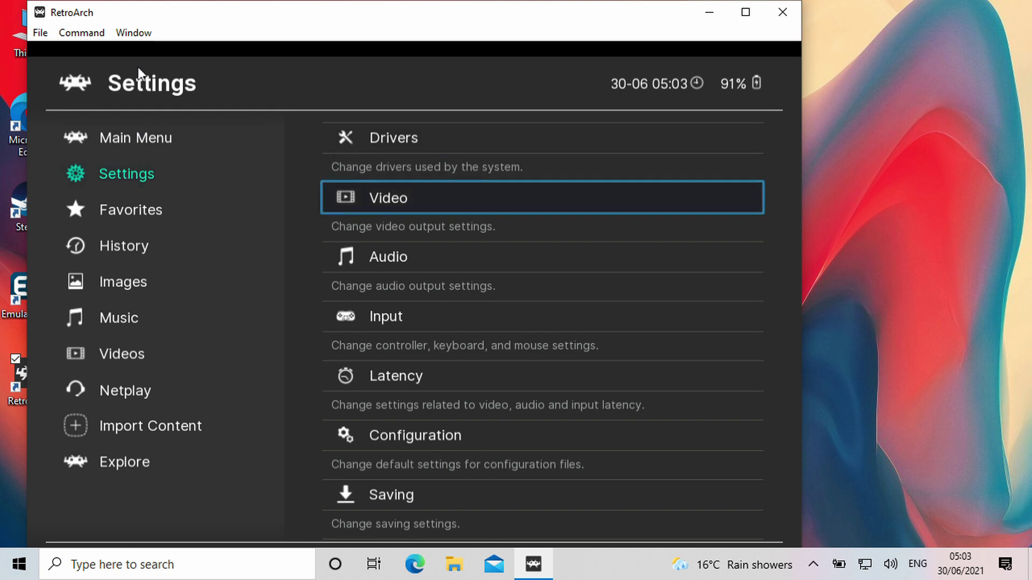
key("Return")
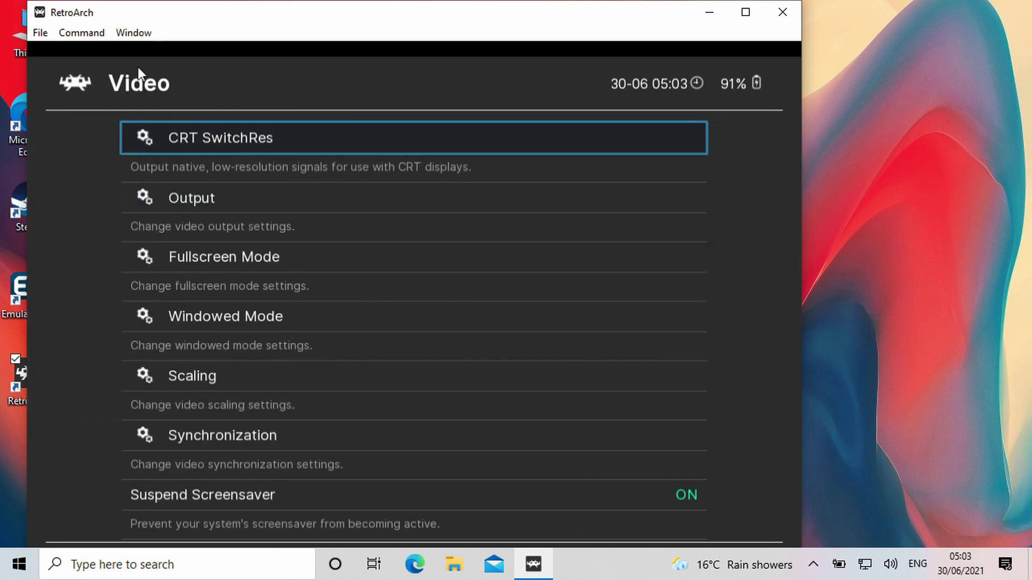
key("Down")
key("Down")
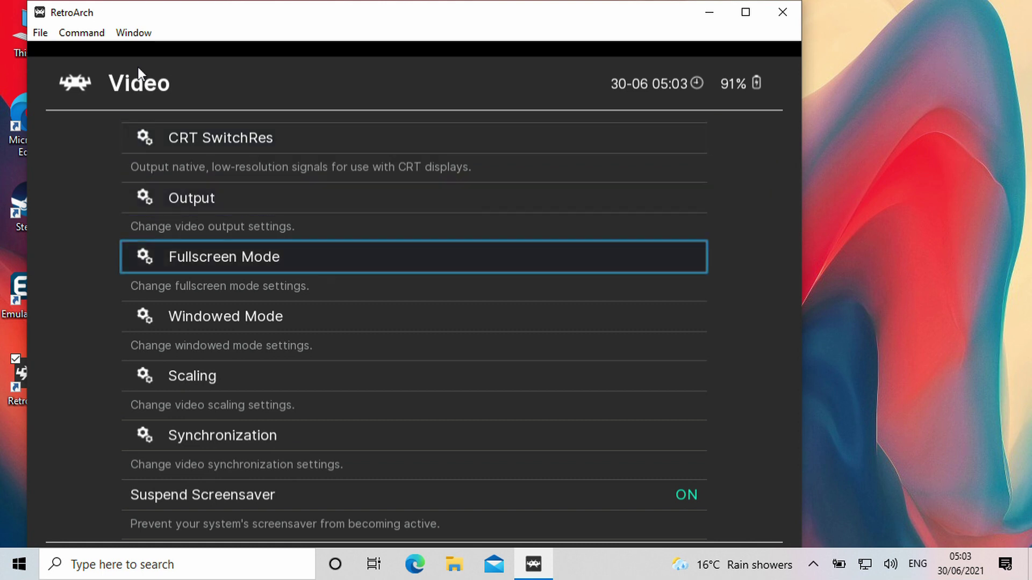
key("Return")
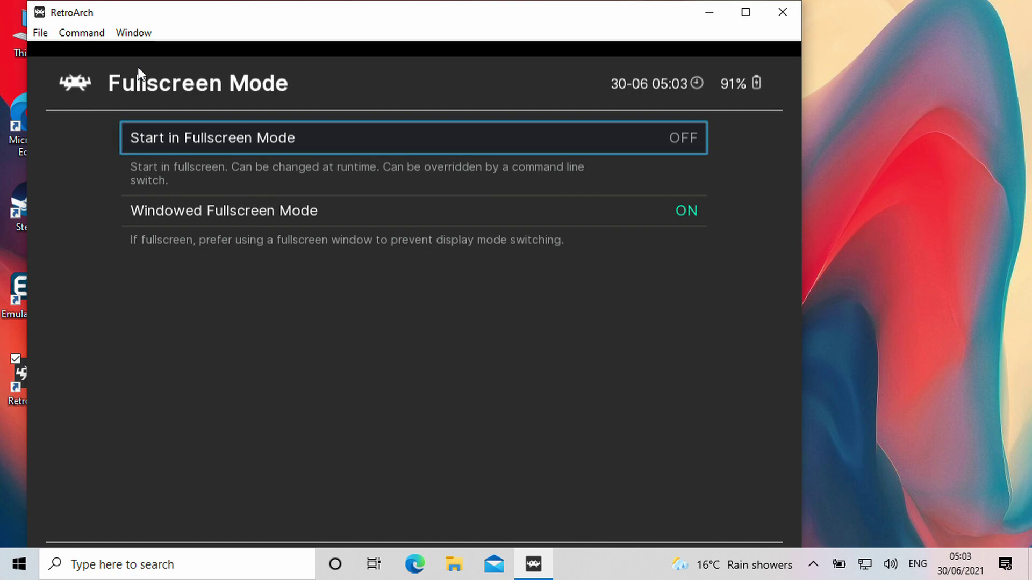
key("Return")
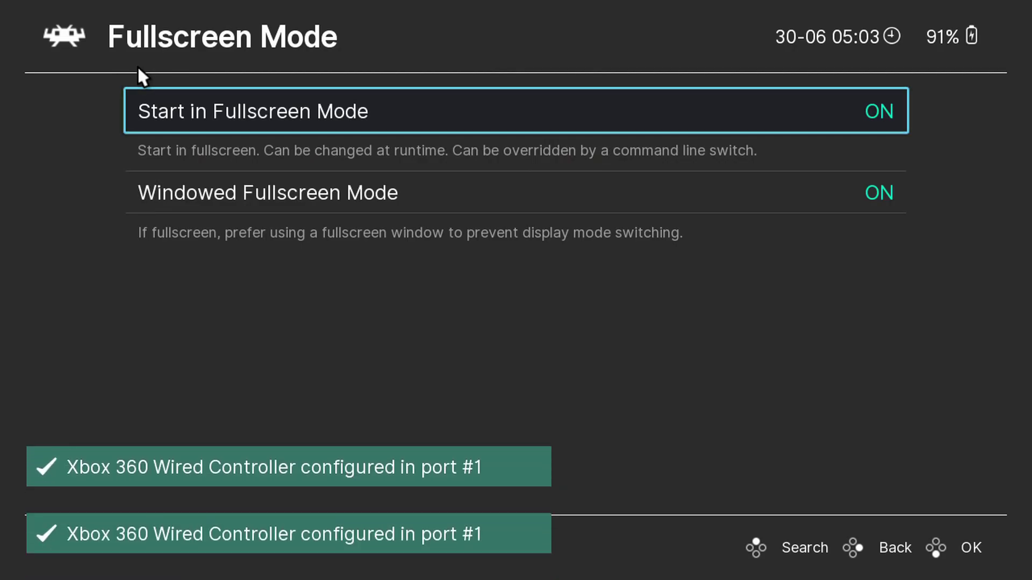
key("Down")
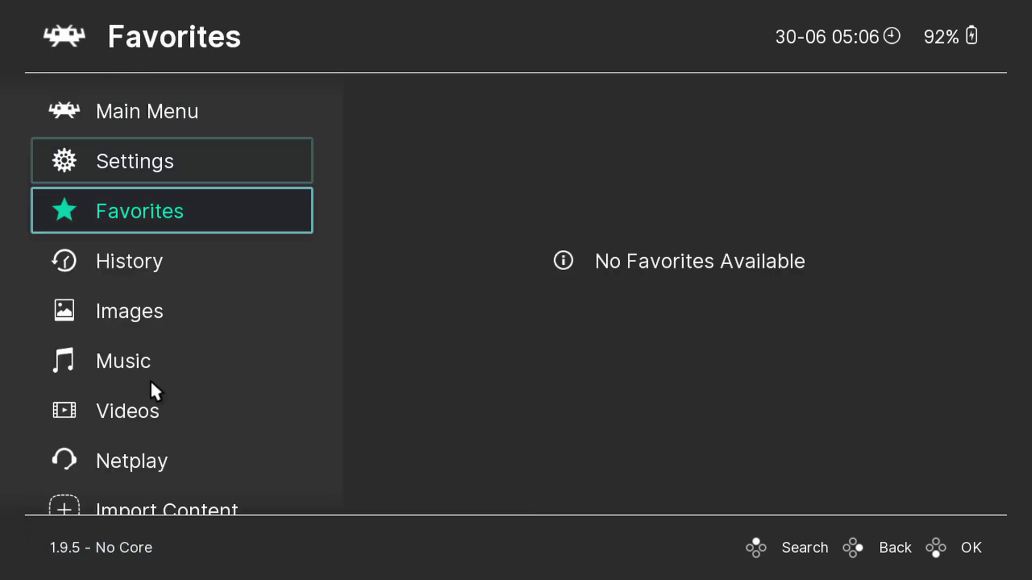
key("Down")
key("Down")
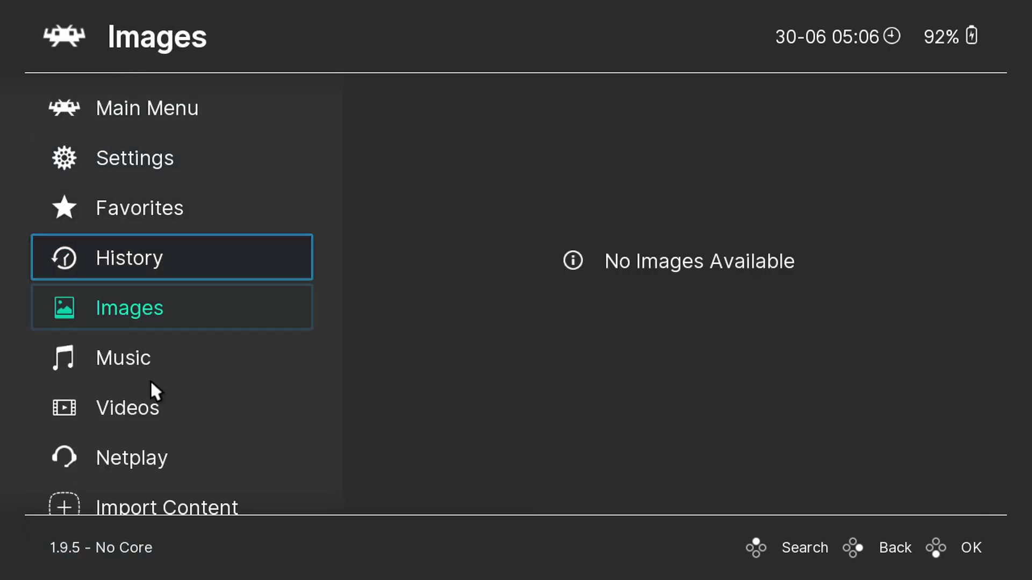
key("Down")
key("Up")
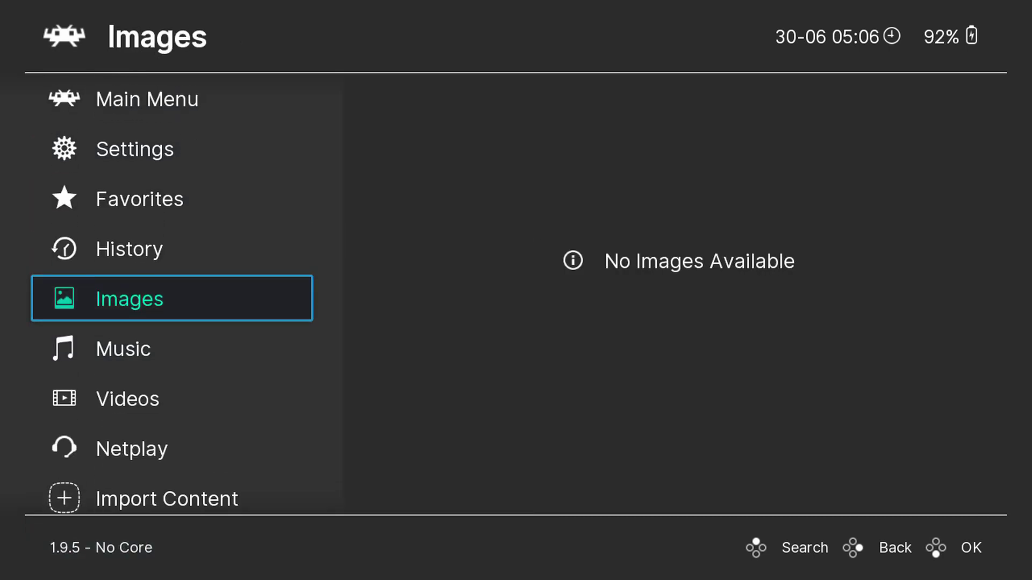
key("Up")
key("Up")
key("Up")
key("Up")
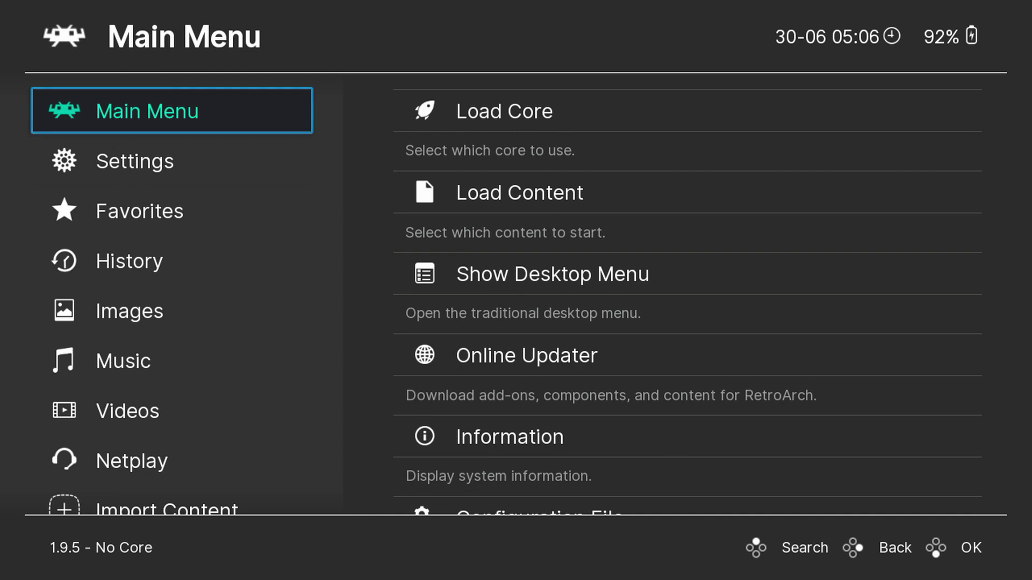
Open the Core Downloader in the Online Updater.
key("Right")
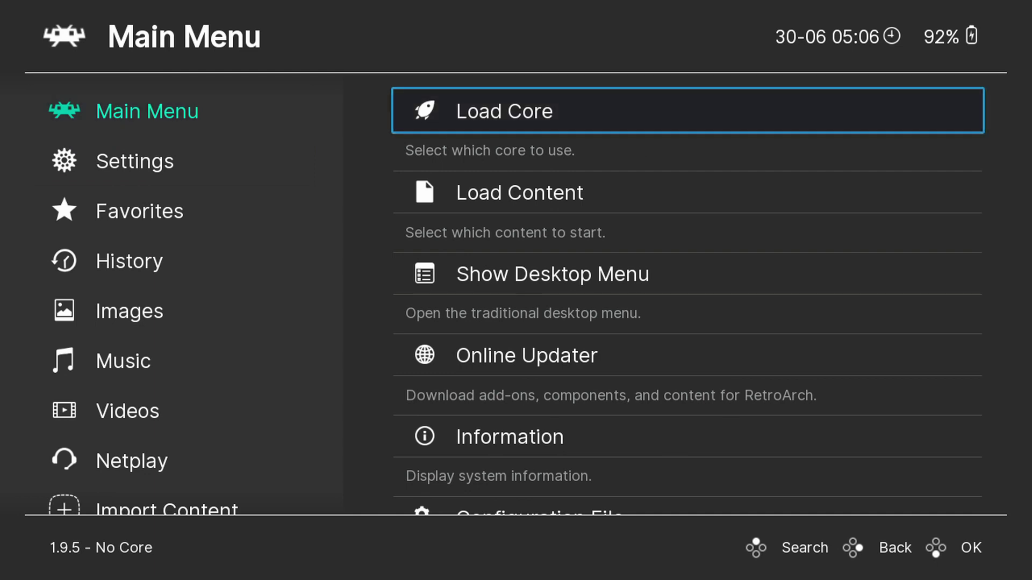
key("Down")
key("Down")
key("Down")
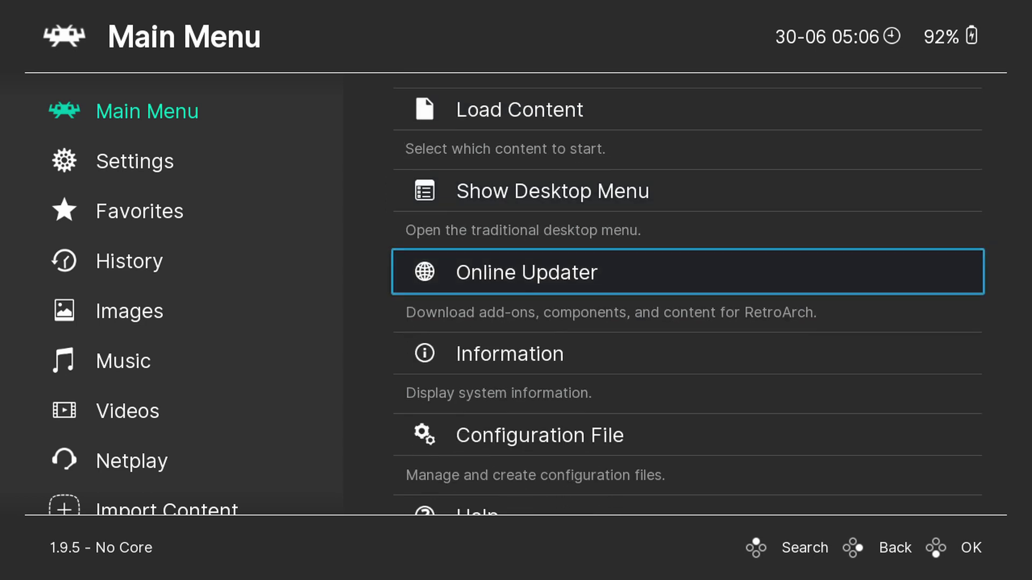
key("Return")
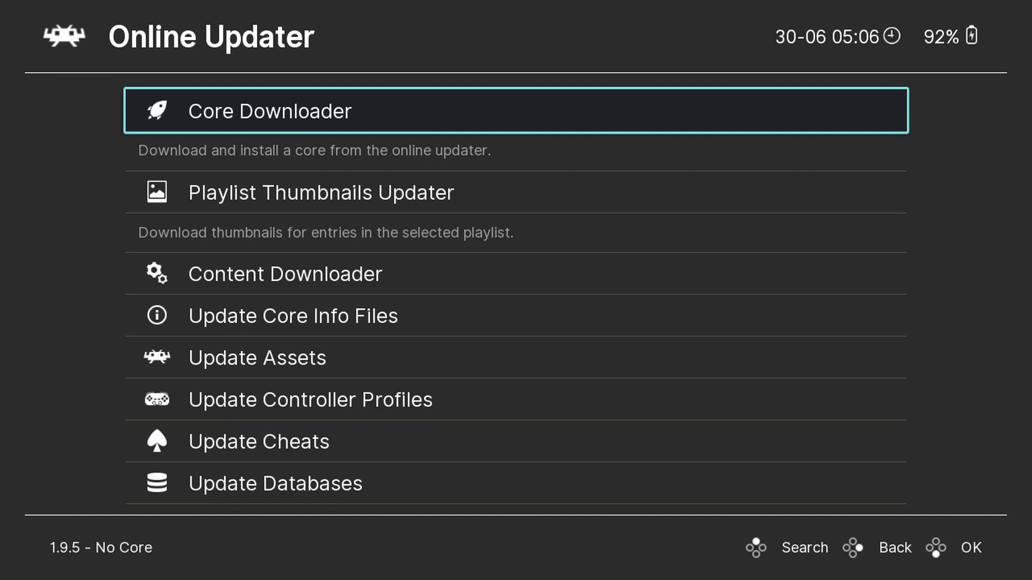
key("Return")
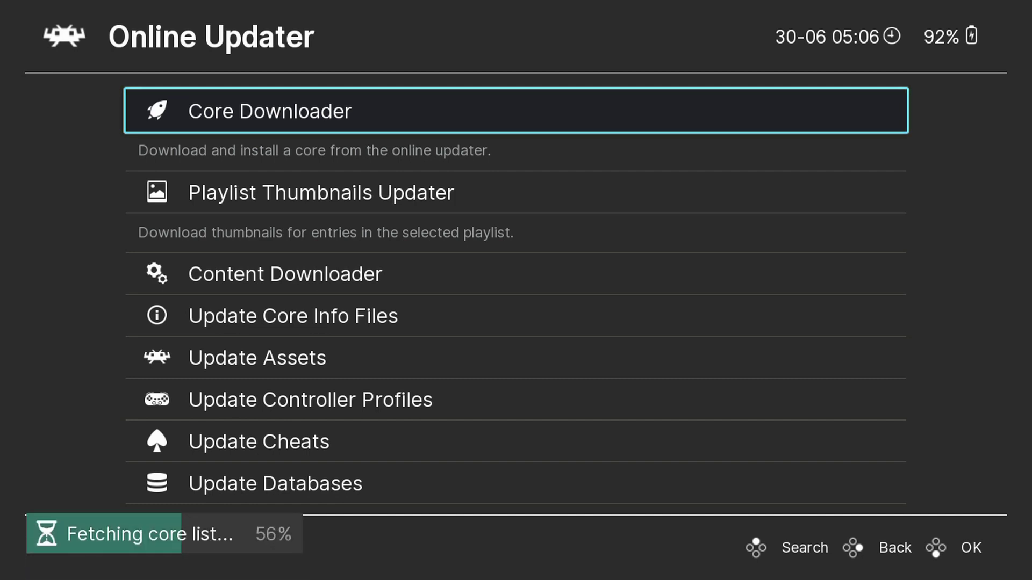
Download the Sega - MS/GG/MD/CD (Genesis Plus GX) core from the core list.
key("Down")
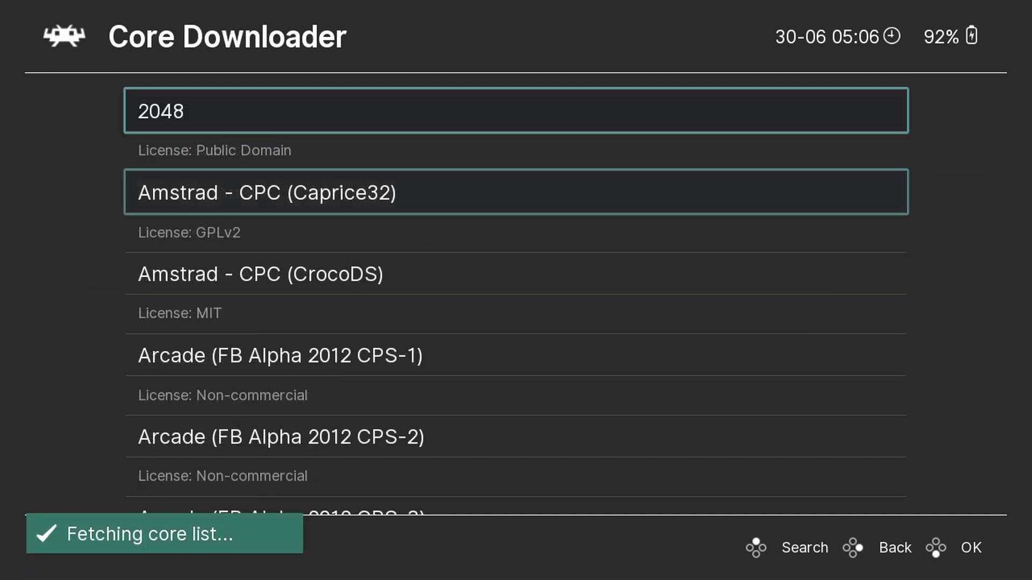
key("Down")
key("Down")
key("Down")
key("Down")
key("Down")
key("Down")
key("Down")
key("Down")
key("Down")
key("Down")
key("Down")
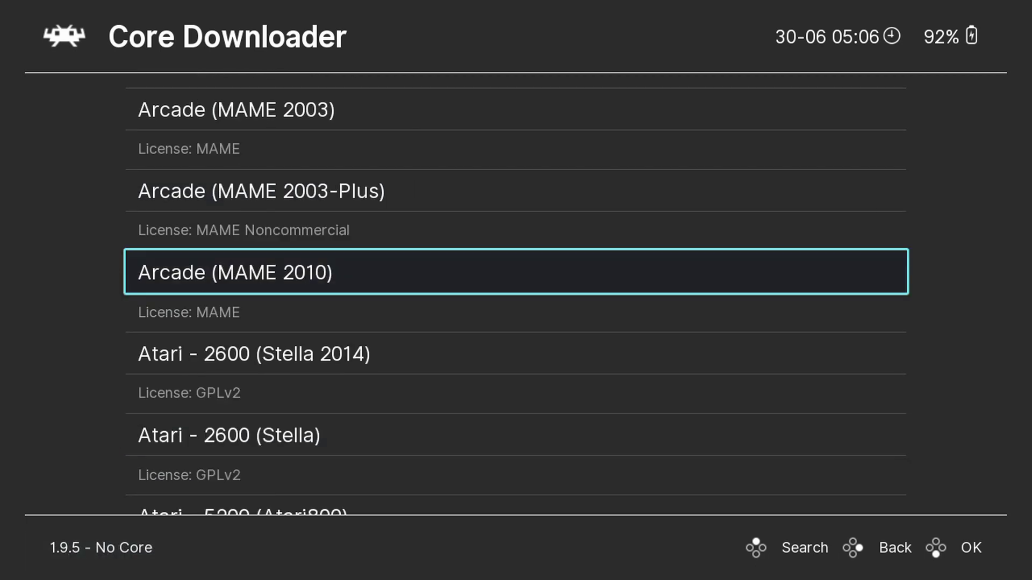
key("Down")
key("Down")
key("Down")
key("Down")
key("Down")
key("Down")
key("Down")
key("Down")
key("Down")
key("Down")
key("Down")
key("Down")
key("Down")
key("Down")
key("Down")
key("Down")
key("Down")
key("Down")
key("Down")
key("Down")
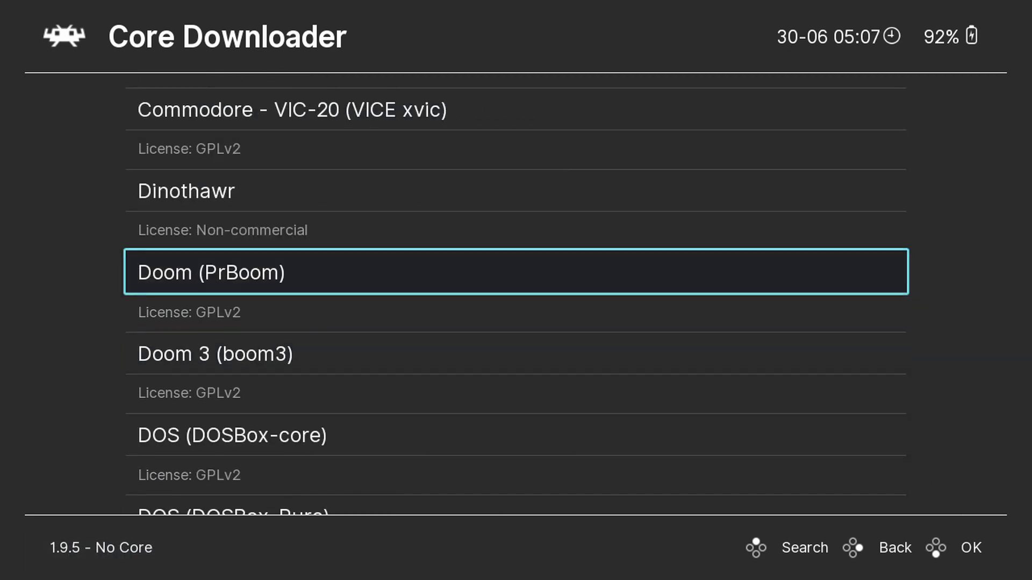
key("Down")
key("Down")
key("Down")
key("Down")
key("Down")
key("Down")
key("Down")
key("Down")
key("Down")
key("Down")
key("Down")
key("Down")
key("Down")
key("Down")
key("Down")
key("Down")
key("Down")
key("Down")
key("Down")
key("Down")
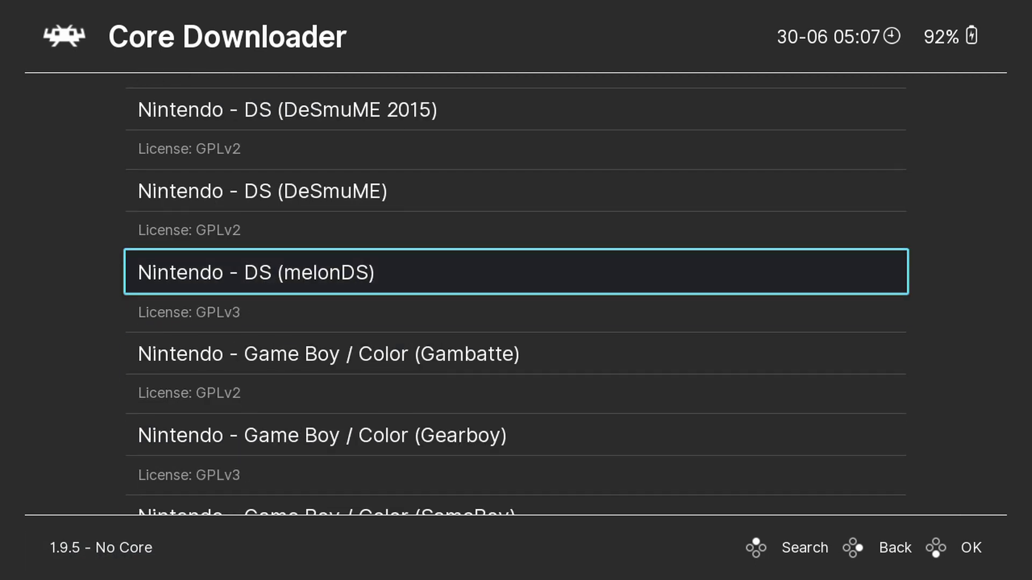
key("Down")
key("Down")
key("Down")
key("Down")
key("Down")
key("Down")
key("Down")
key("Down")
key("Down")
key("Down")
key("Down")
key("Down")
key("Down")
key("Down")
key("Down")
key("Down")
key("Down")
key("Down")
key("Down")
key("Down")
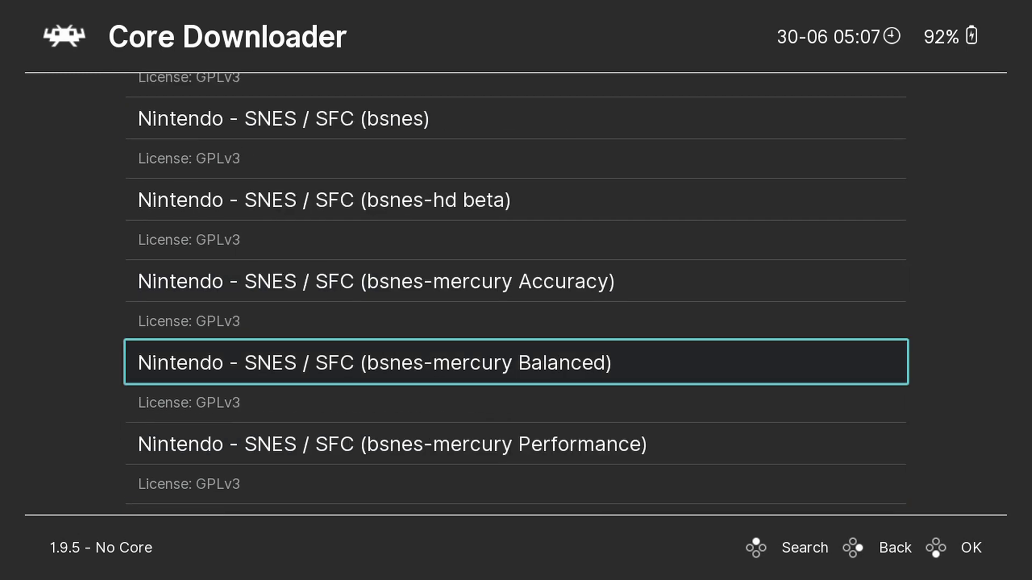
key("Down")
key("Down")
key("Down")
key("Down")
key("Down")
key("Down")
key("Down")
key("Down")
key("Down")
key("Down")
key("Down")
key("Down")
key("Down")
key("Down")
key("Down")
key("Down")
key("Down")
key("Down")
key("Down")
key("Down")
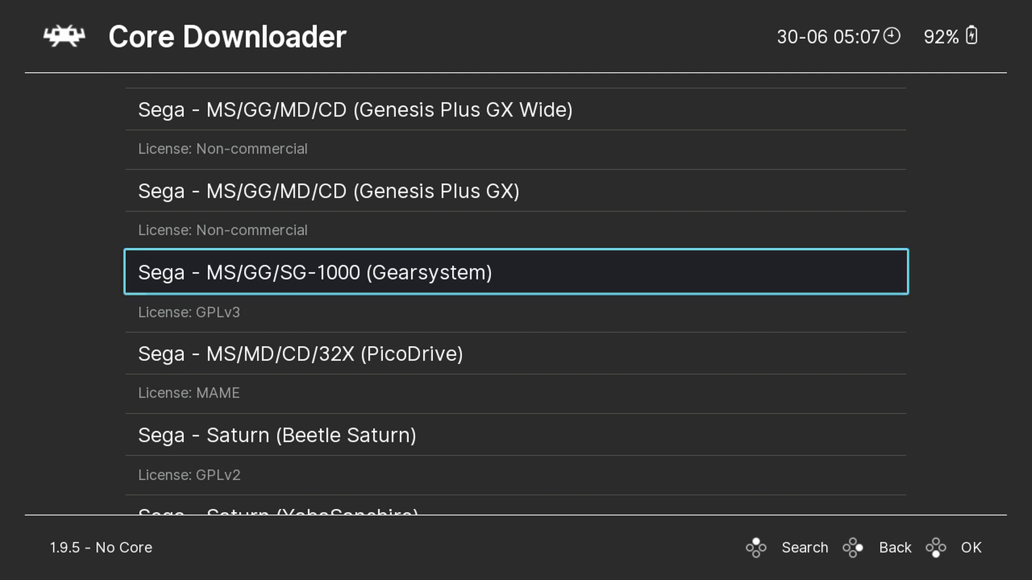
key("Up")
key("Up")
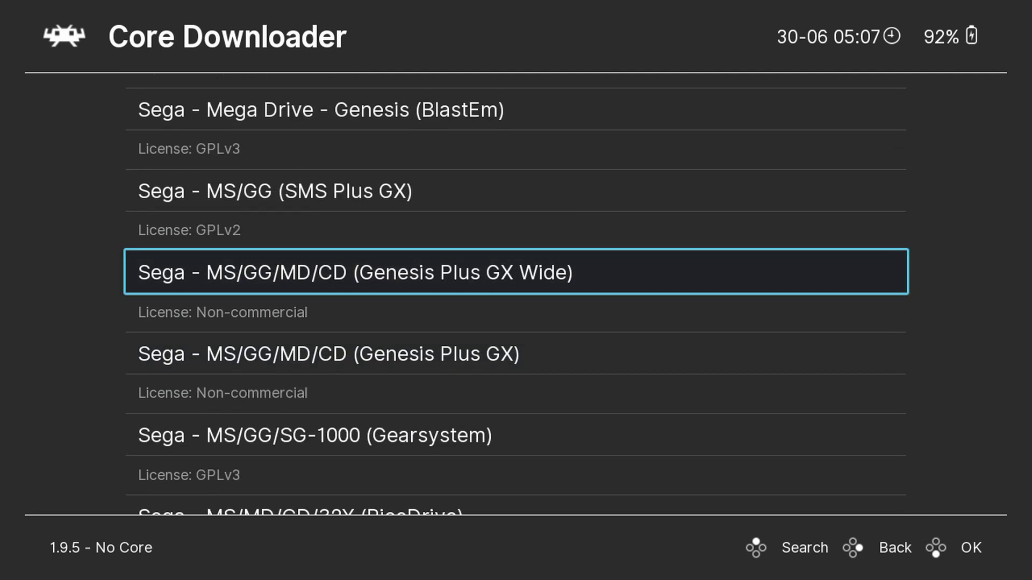
key("Down")
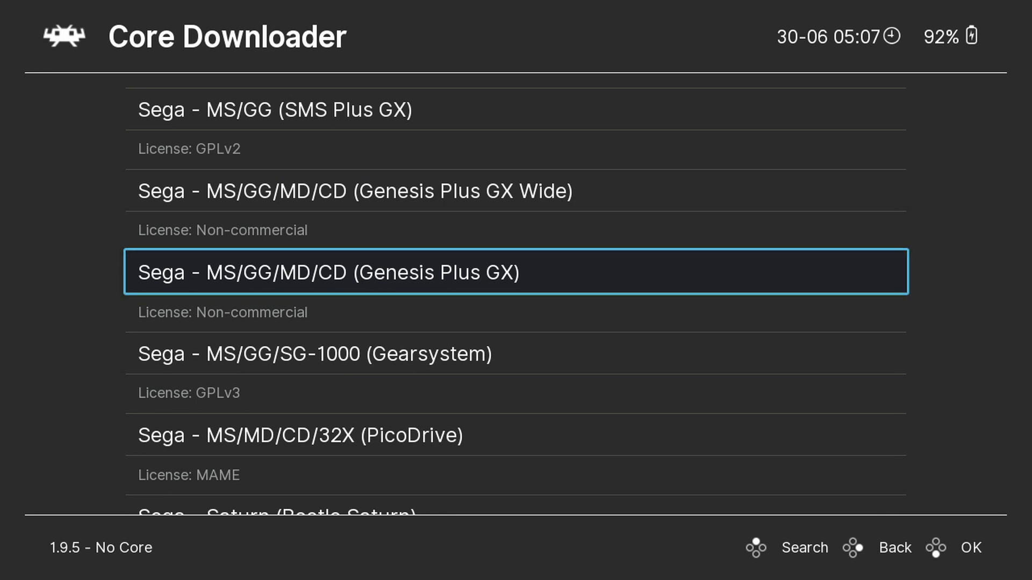
key("Return")
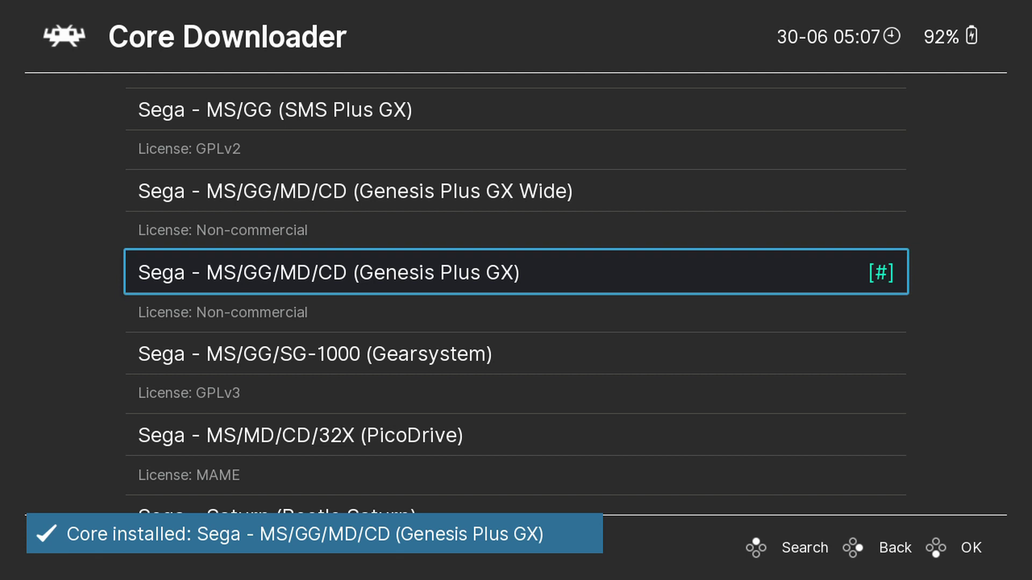
Download the NEC - PC Engine / CD (Beetle PCE FAST) core from the core list.
key("Up")
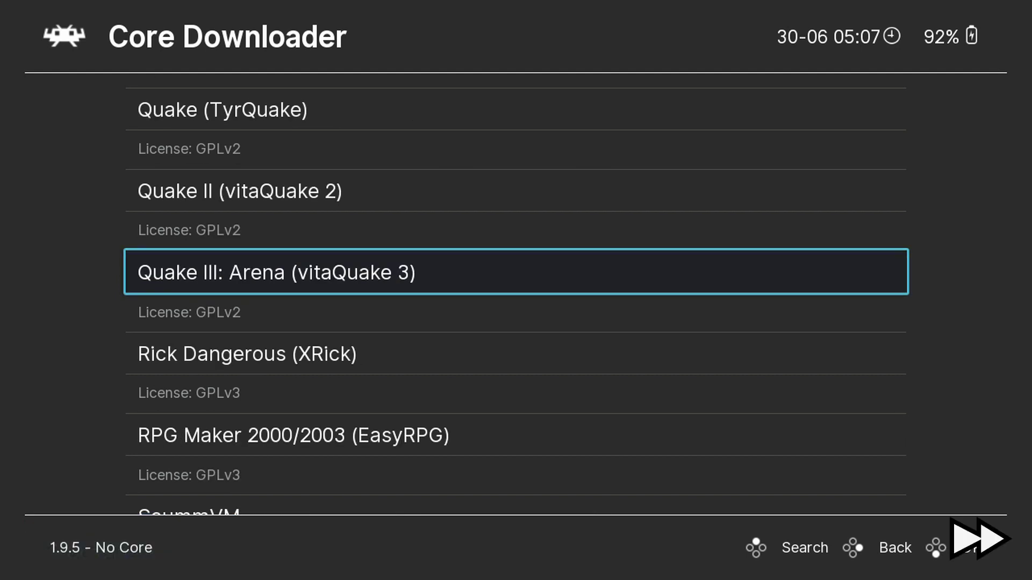
key("Down")
key("Down")
key("Down")
key("Down")
key("Down")
key("Down")
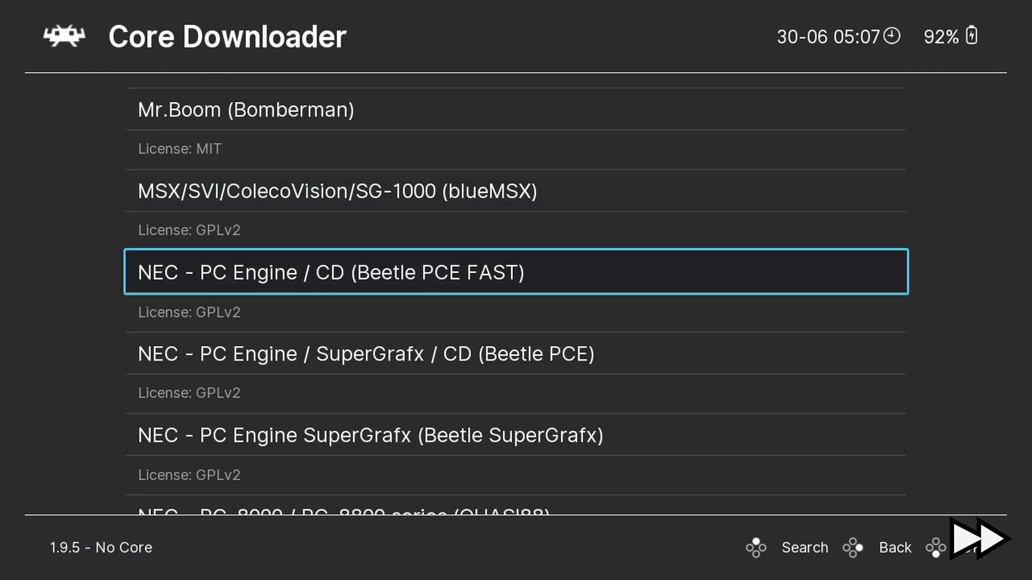
key("Down")
key("Up")
key("Return")
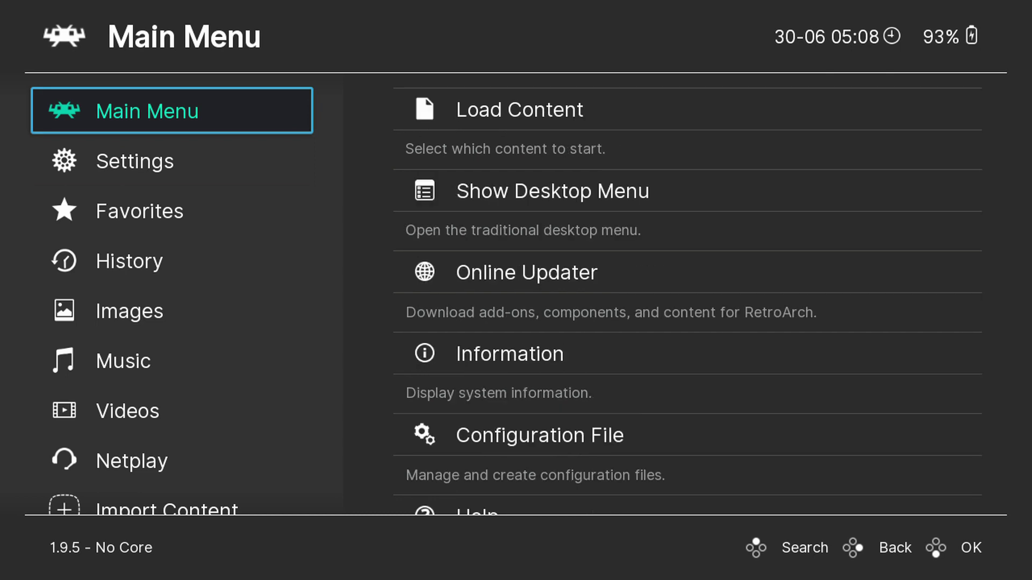
Go to Import Content and open Scan Directory to choose a folder.
key("Down")
key("Down")
key("Down")
key("Down")
key("Down")
key("Down")
key("Down")
key("Down")
key("Down")
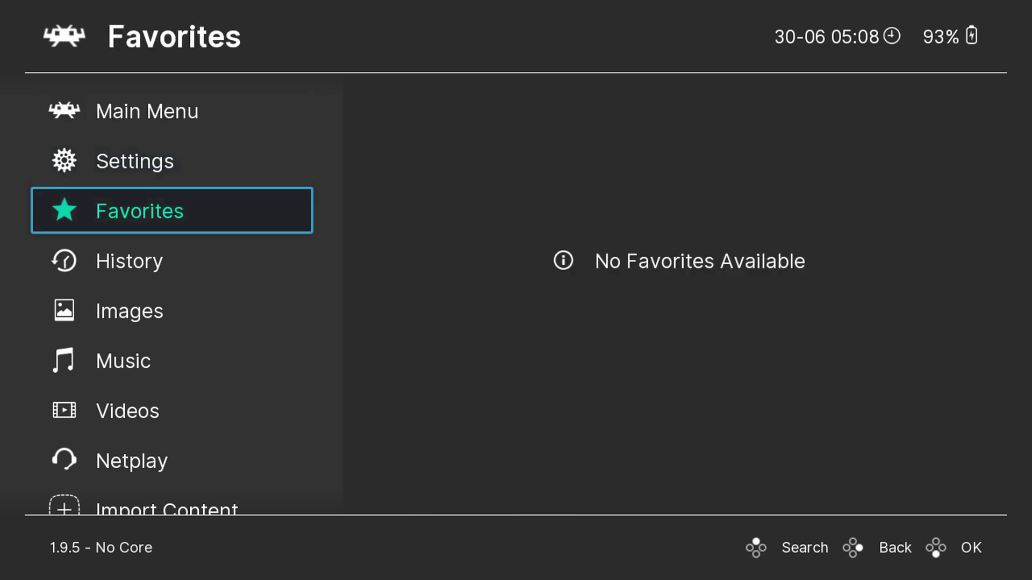
key("Up")
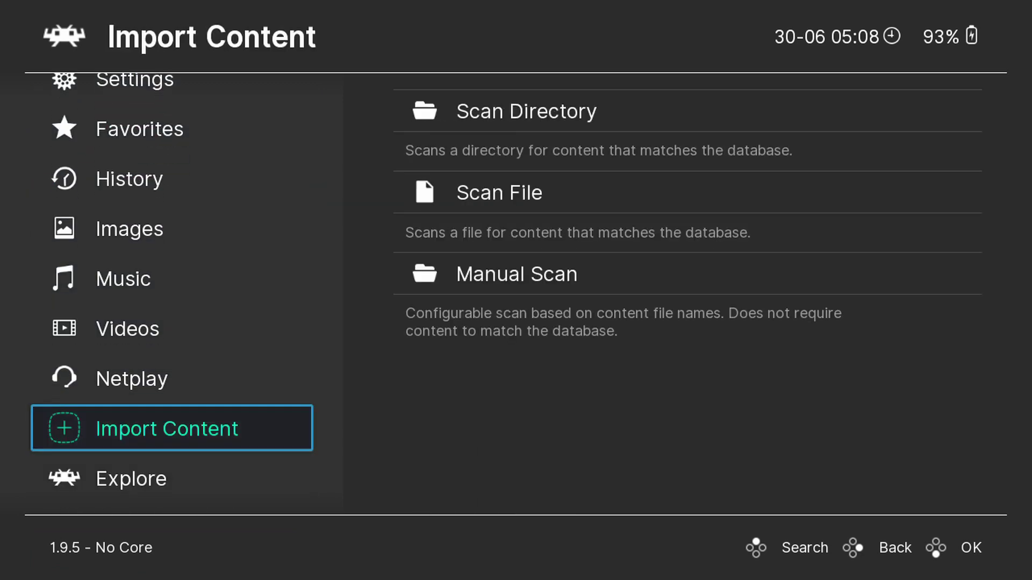
key("Right")
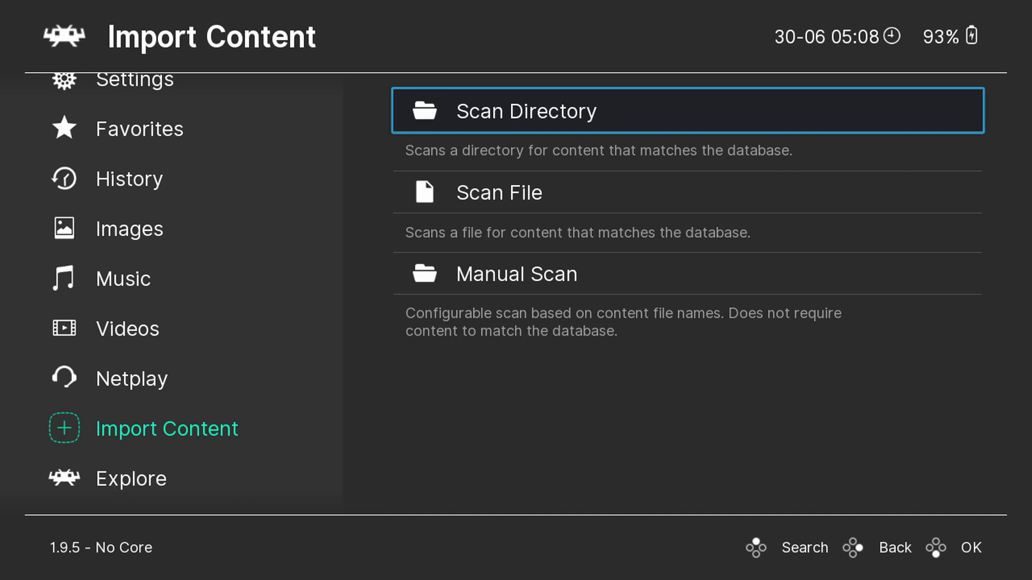
key("Return")
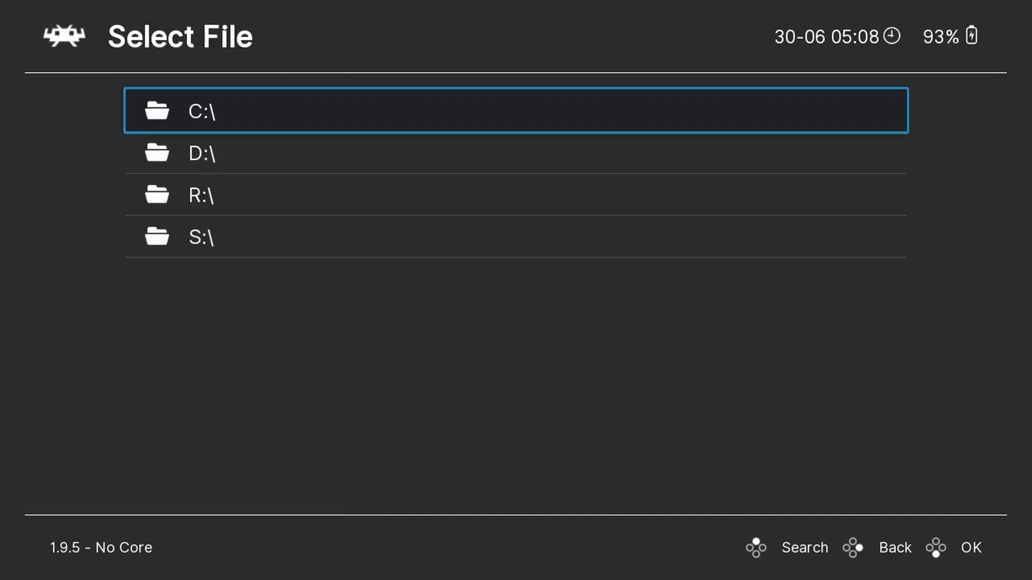
Browse to D:\ROMS and scan that whole directory for content.
key("Down")
key("Return")
key("Down")
key("Down")
key("Down")
key("Down")
key("Down")
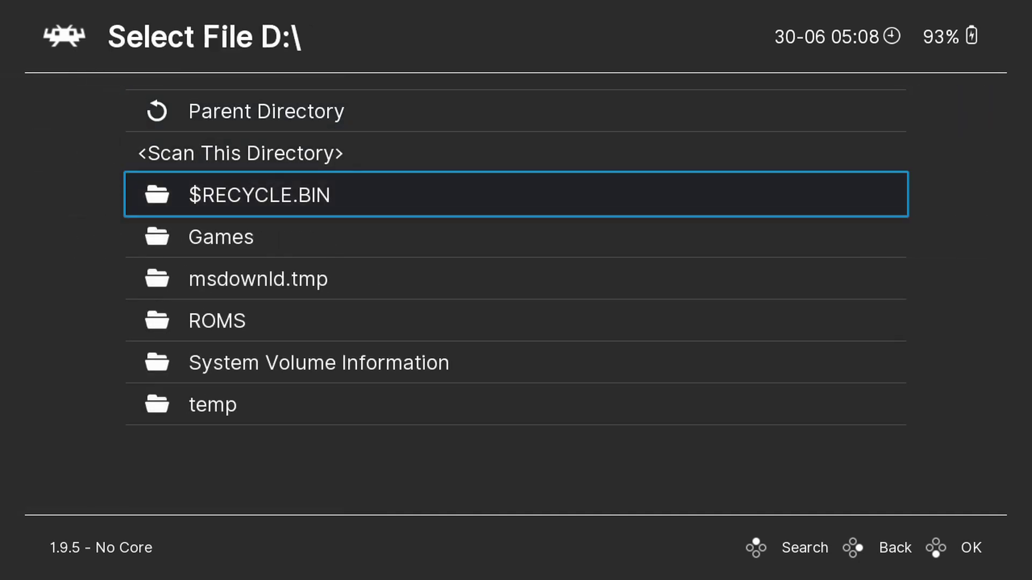
key("Return")
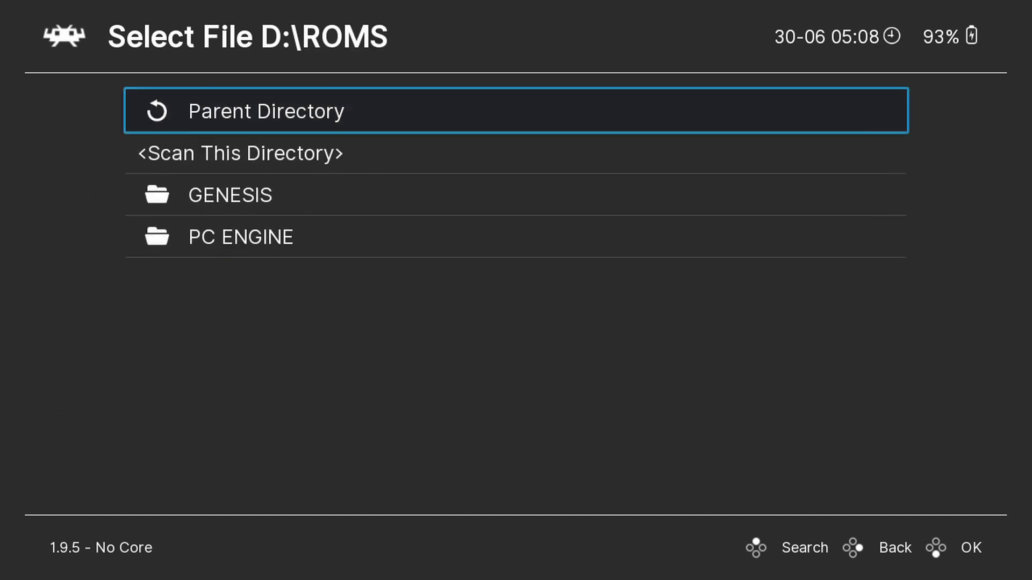
key("Down")
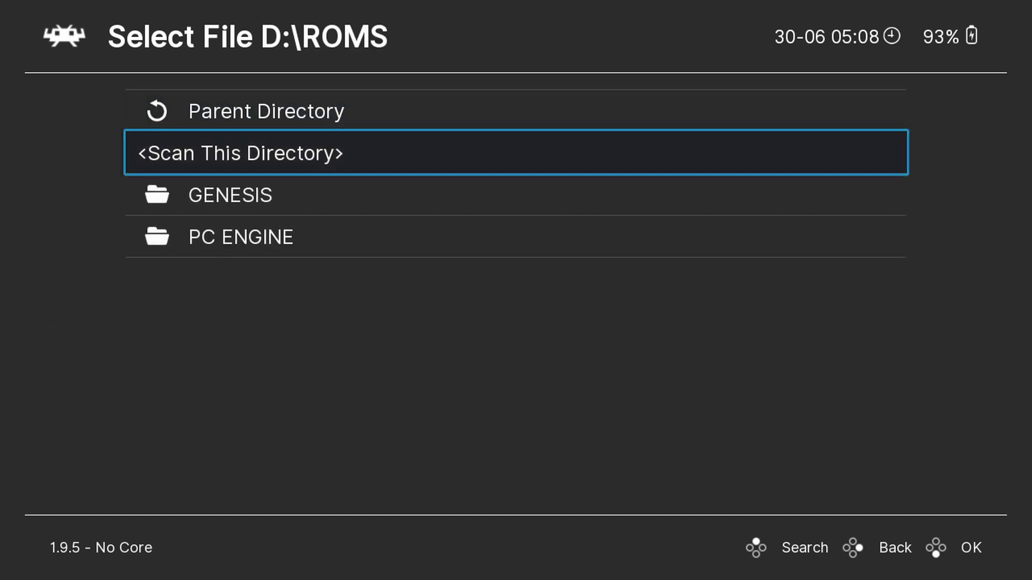
key("Down")
key("Down")
key("Up")
key("Up")
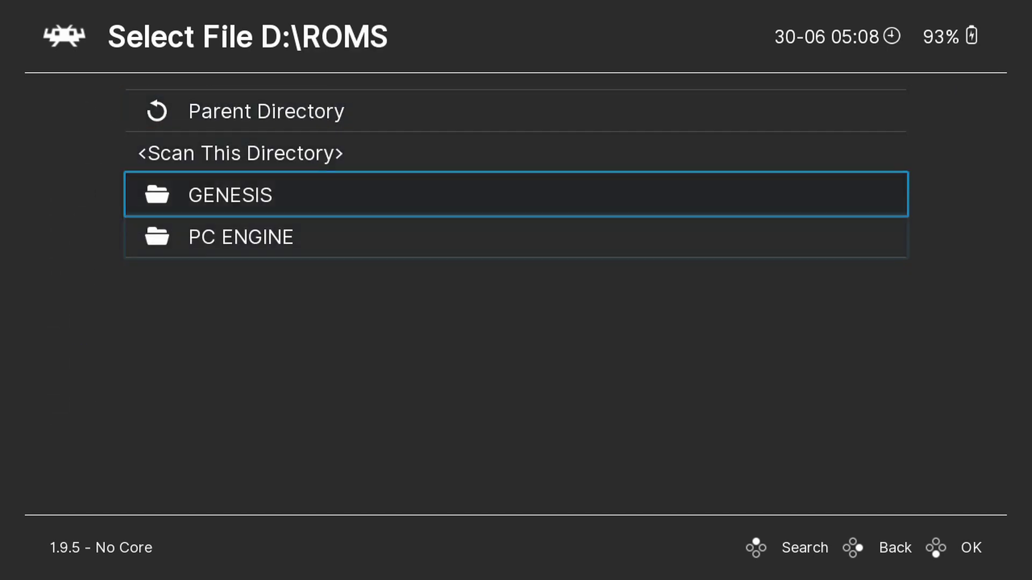
key("Return")
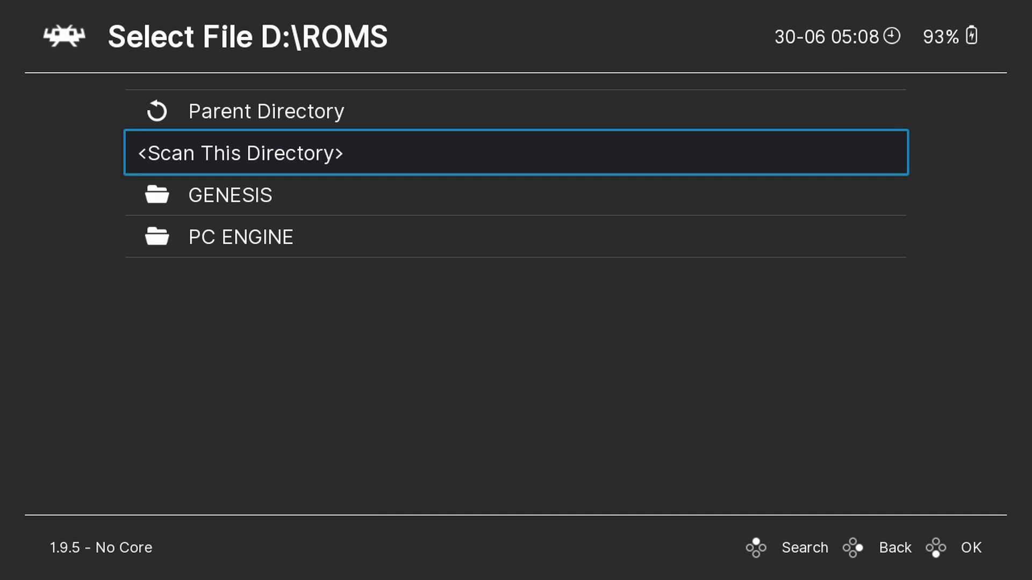
Leave the directory browser and open the Mega Drive - Genesis playlist.
key("BackSpace")
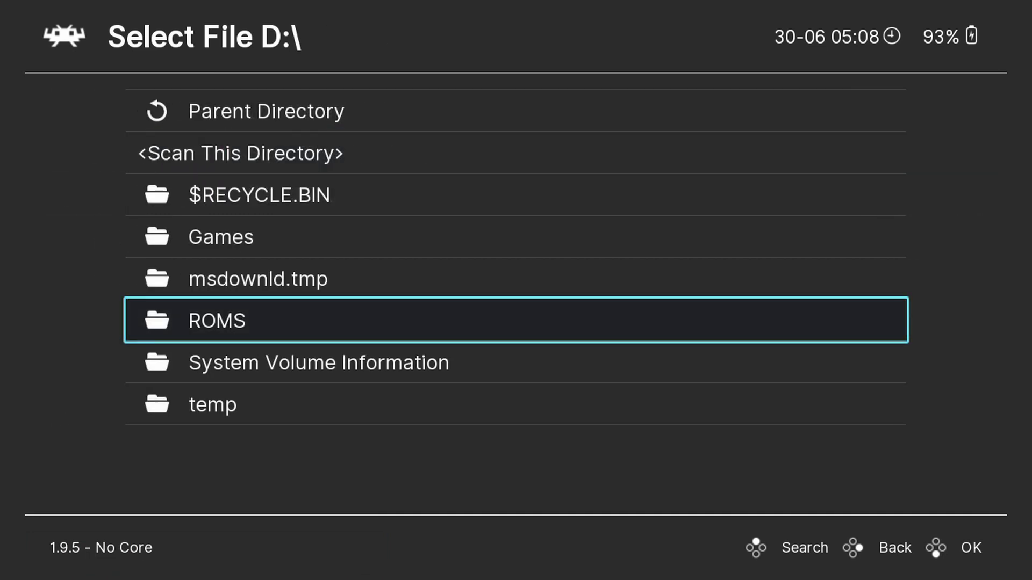
key("BackSpace")
key("BackSpace")
key("BackSpace")
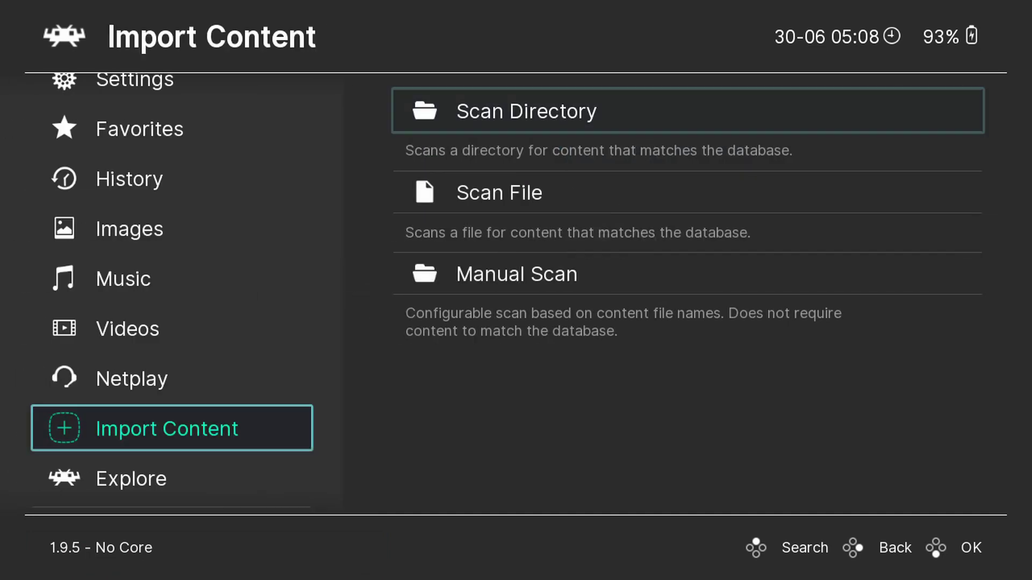
key("Down")
key("Down")
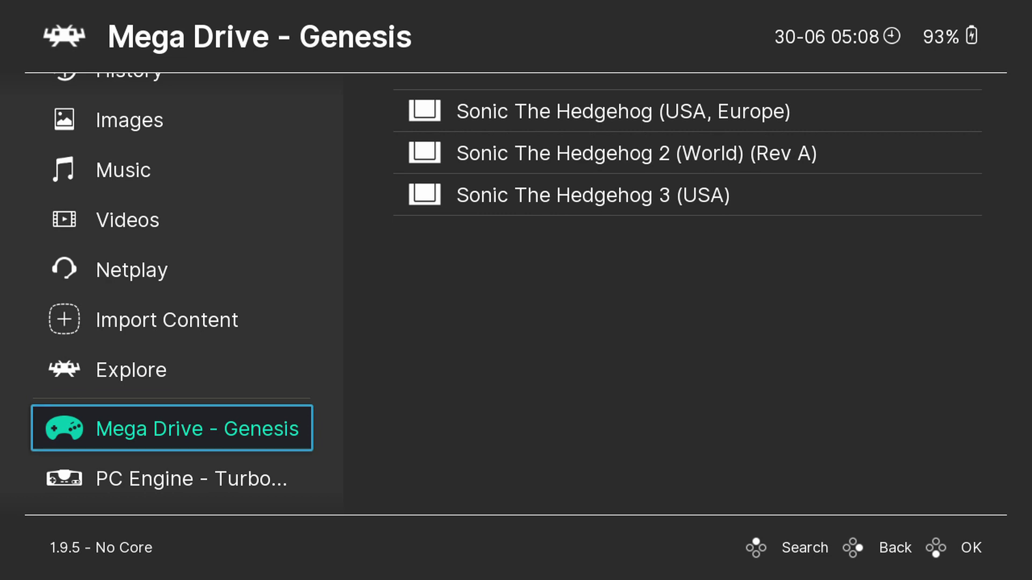
key("Right")
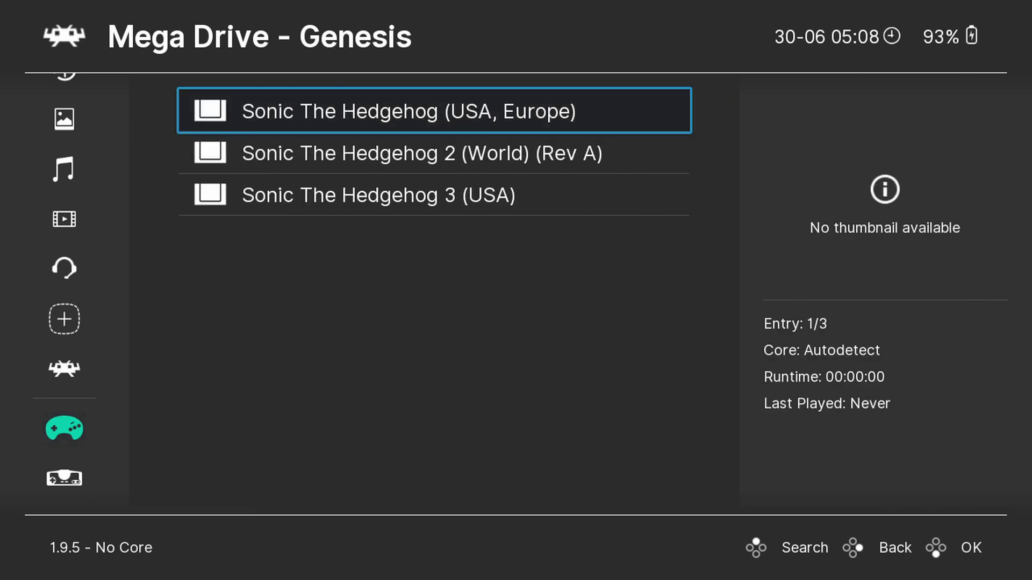
Set the core association of Sonic The Hedgehog (USA, Europe) to Sega - MS/GG/MD/CD (Genesis Plus GX) and run the game.
key("Down")
key("Down")
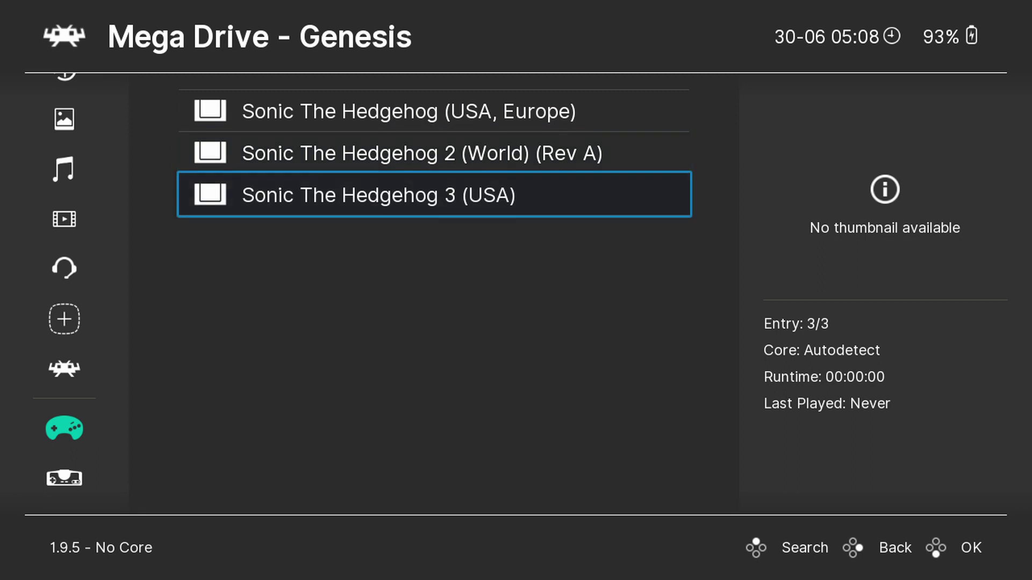
key("Down")
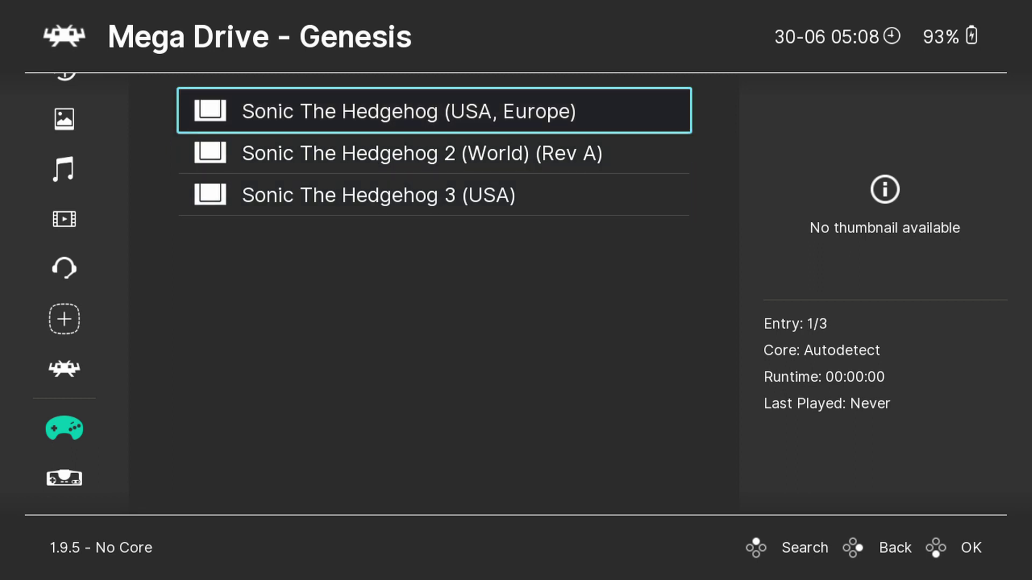
key("Return")
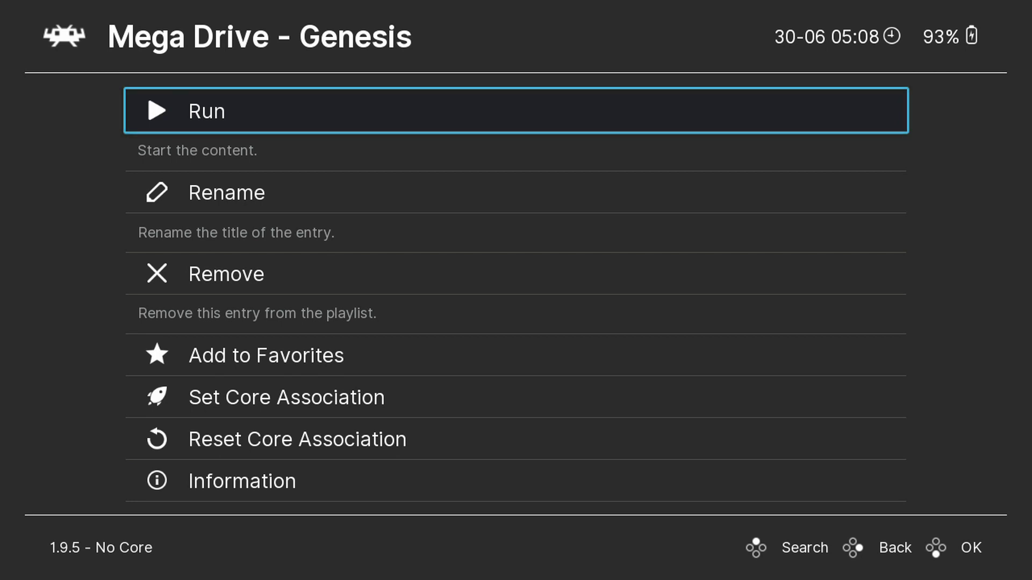
key("Down")
key("Down")
key("Down")
key("Down")
key("Return")
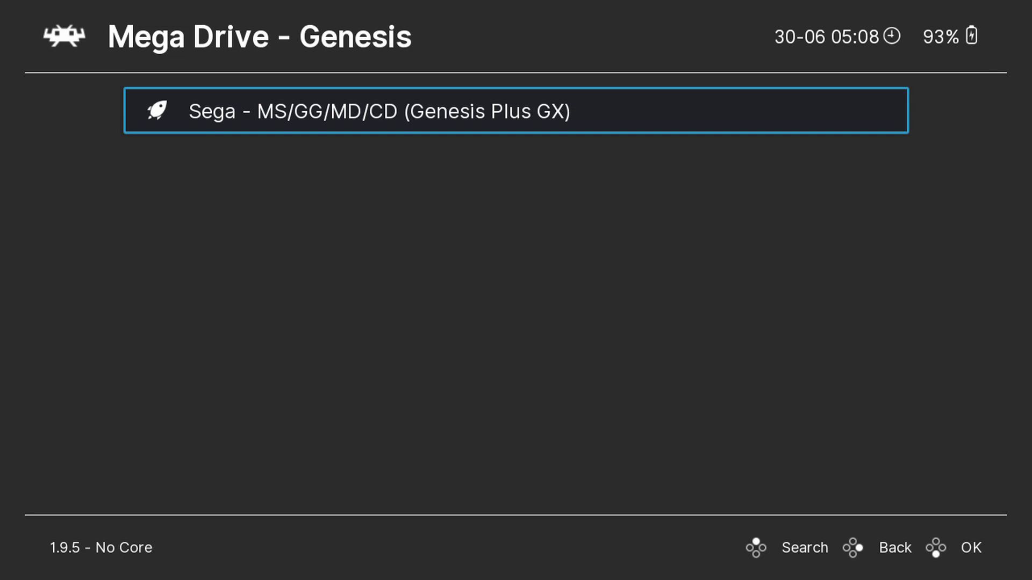
key("Return")
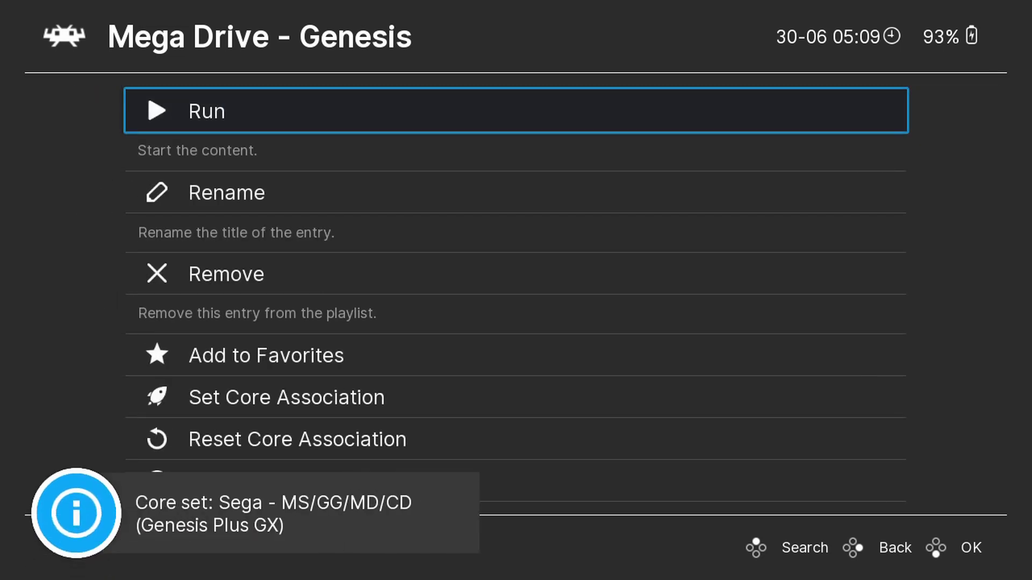
key("Return")
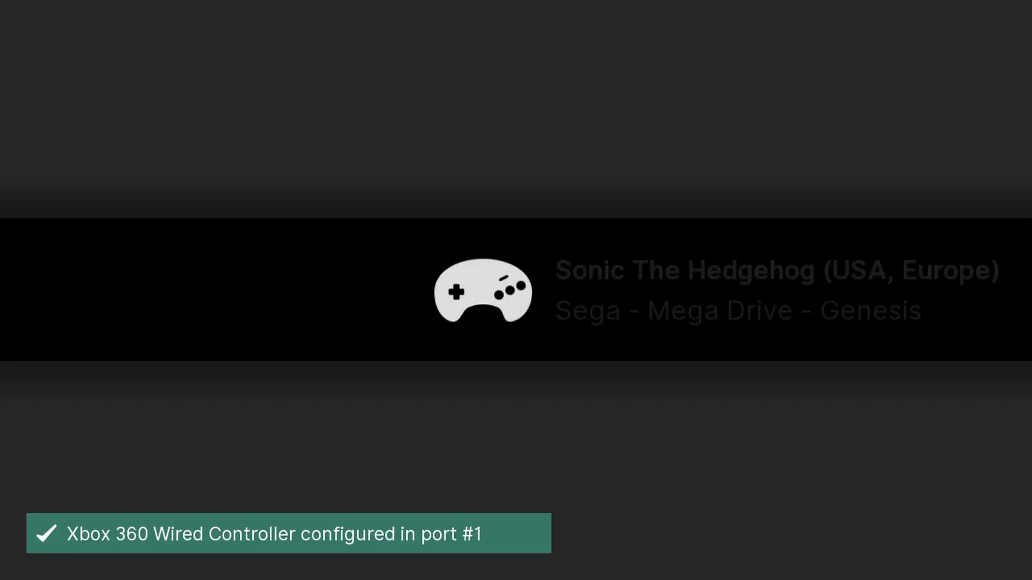
Fast-forward through the intro of Sonic The Hedgehog, play the opening of the first level, and quit the game.
key("space")
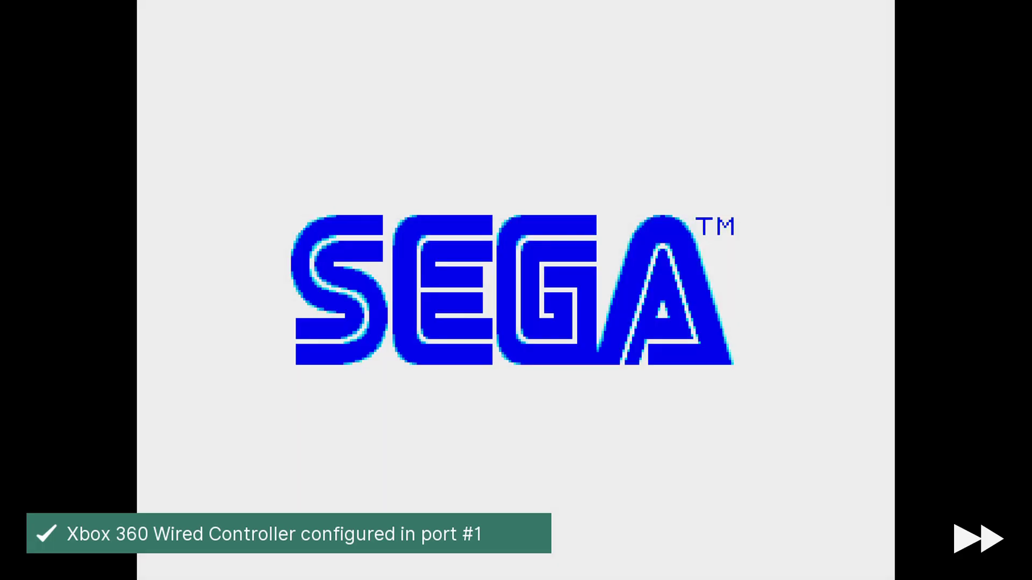
key("Return")
key("Right")
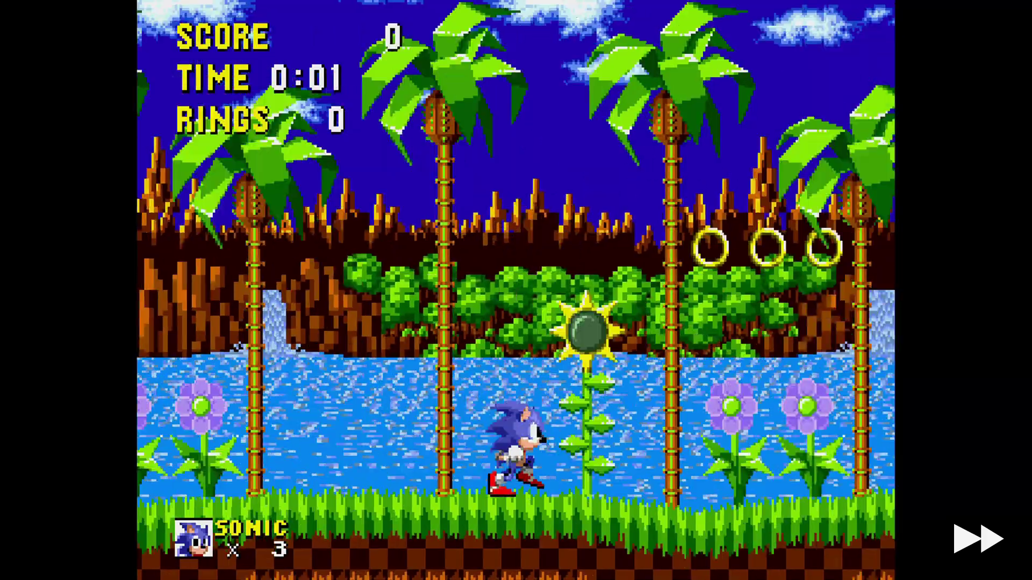
key("x")
key("space")
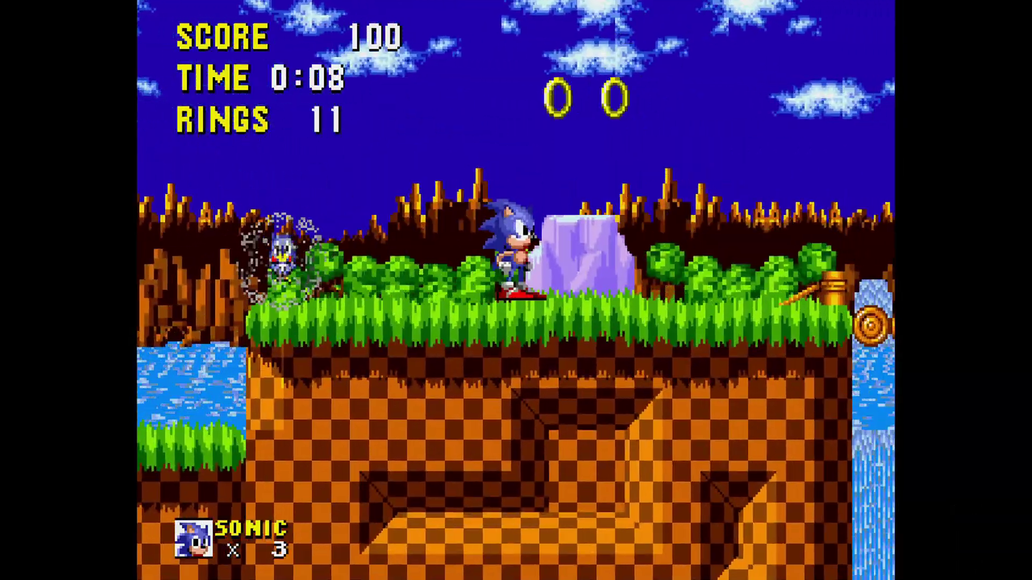
key("Escape")
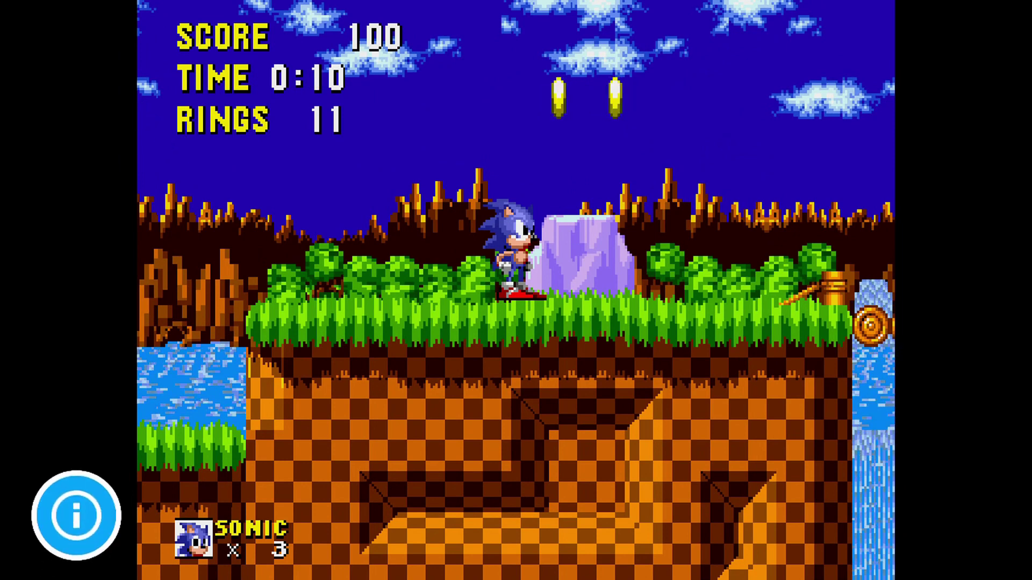
key("Escape")
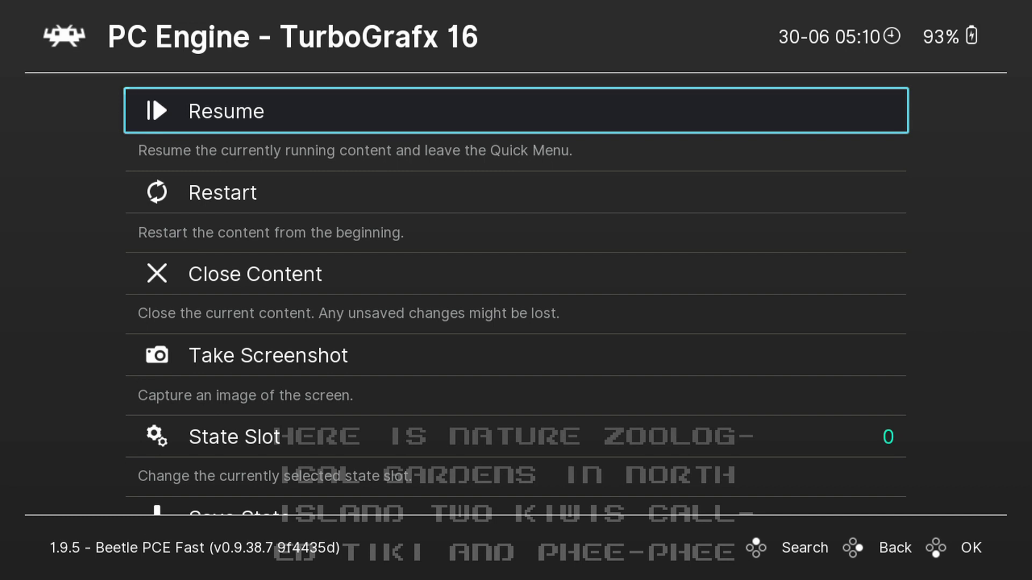
Examine the running TurboGrafx 16 game's Quick Menu, including its state slot, save and load state, undo, favorites and recording options.
key("Down")
key("Down")
key("Down")
key("Down")
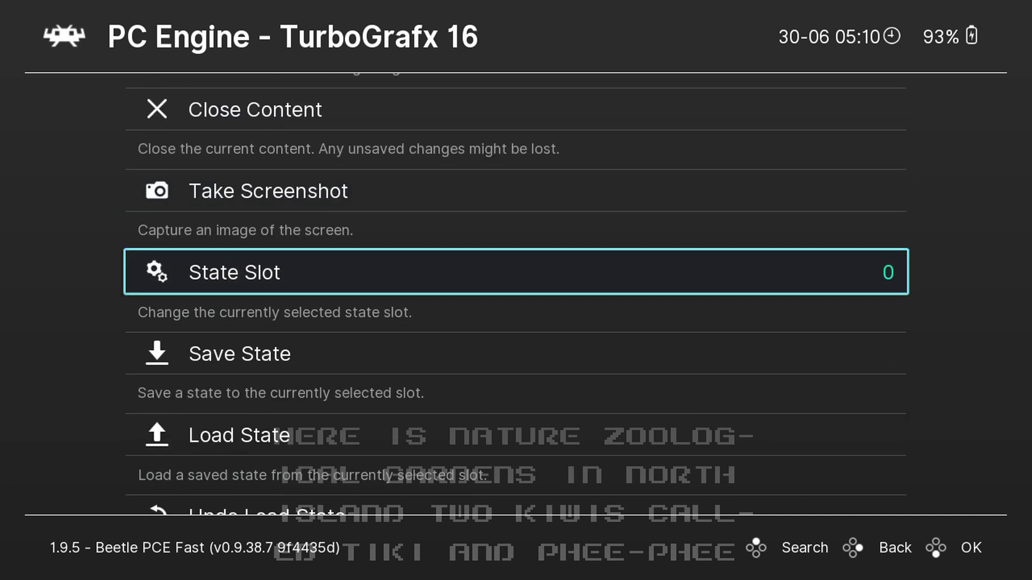
key("Down")
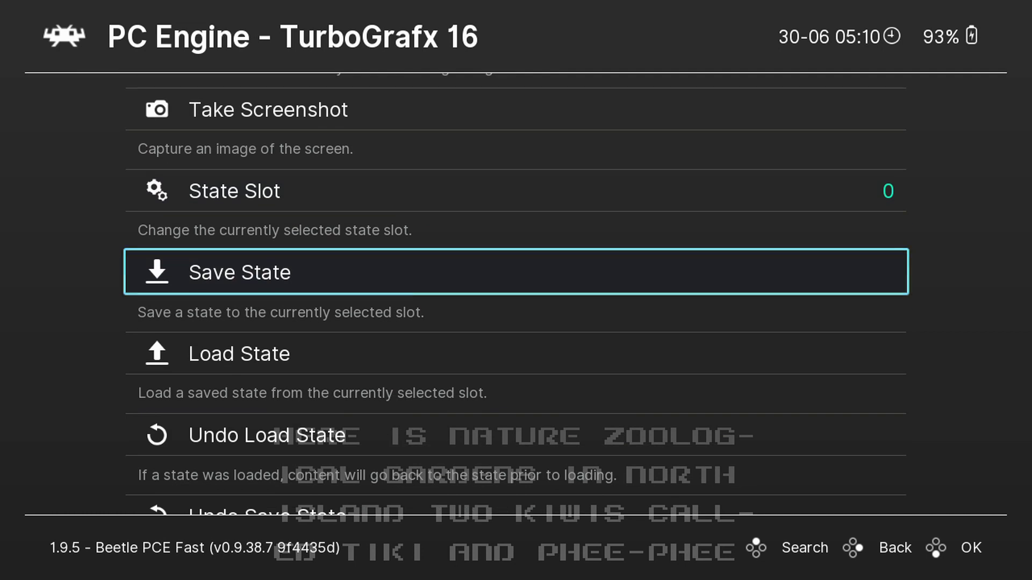
key("Up")
key("Down")
key("Down")
key("Down")
key("Down")
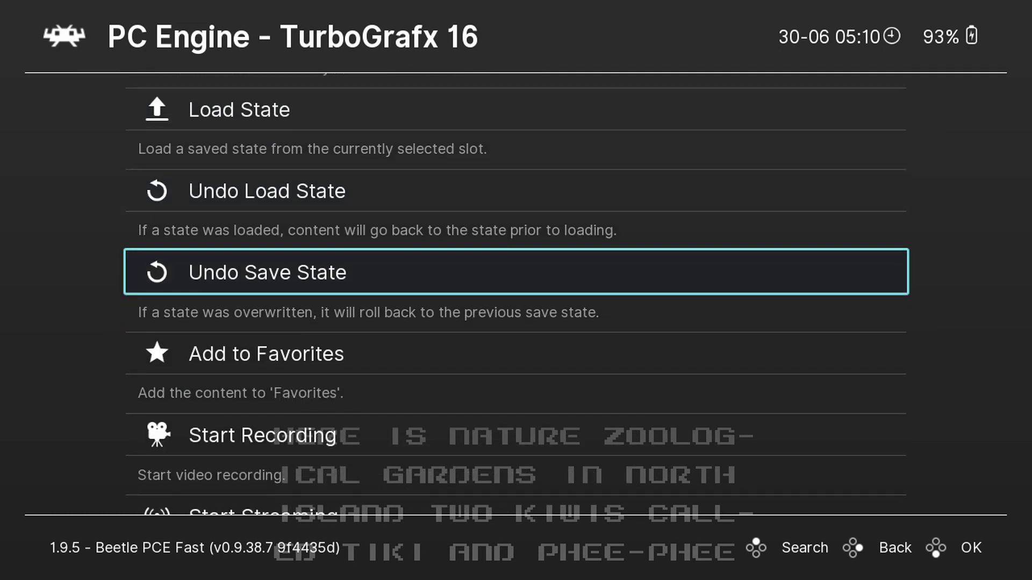
key("Down")
key("Down")
key("Down")
key("Up")
key("Up")
key("Up")
key("Up")
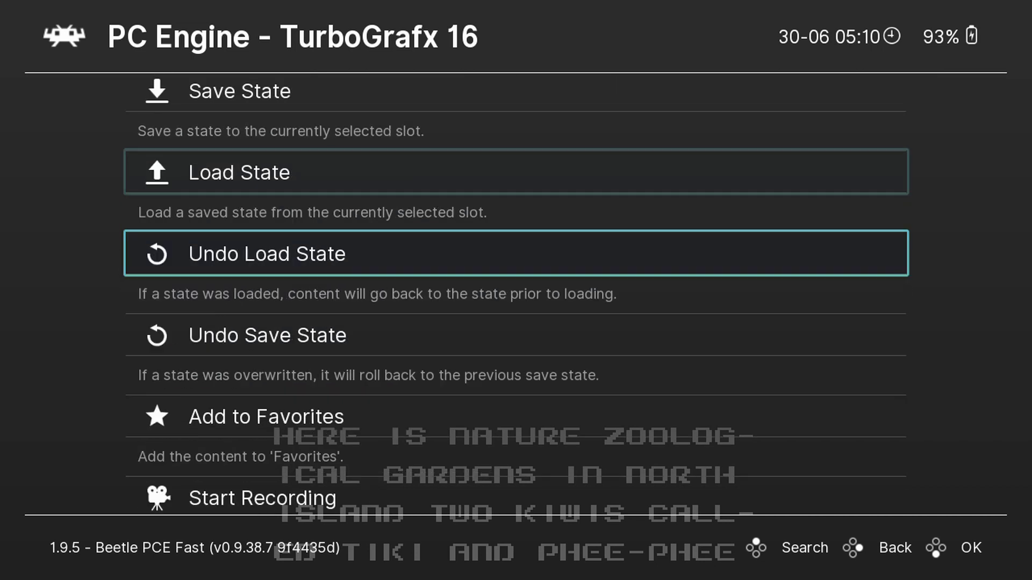
key("Up")
key("Up")
key("Up")
key("Up")
key("Up")
key("Up")
key("Up")
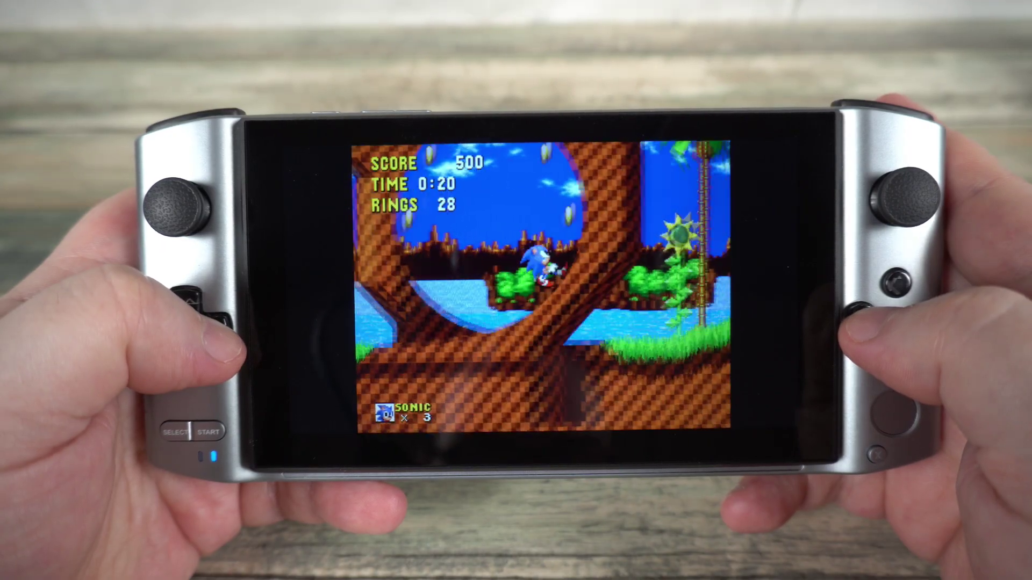